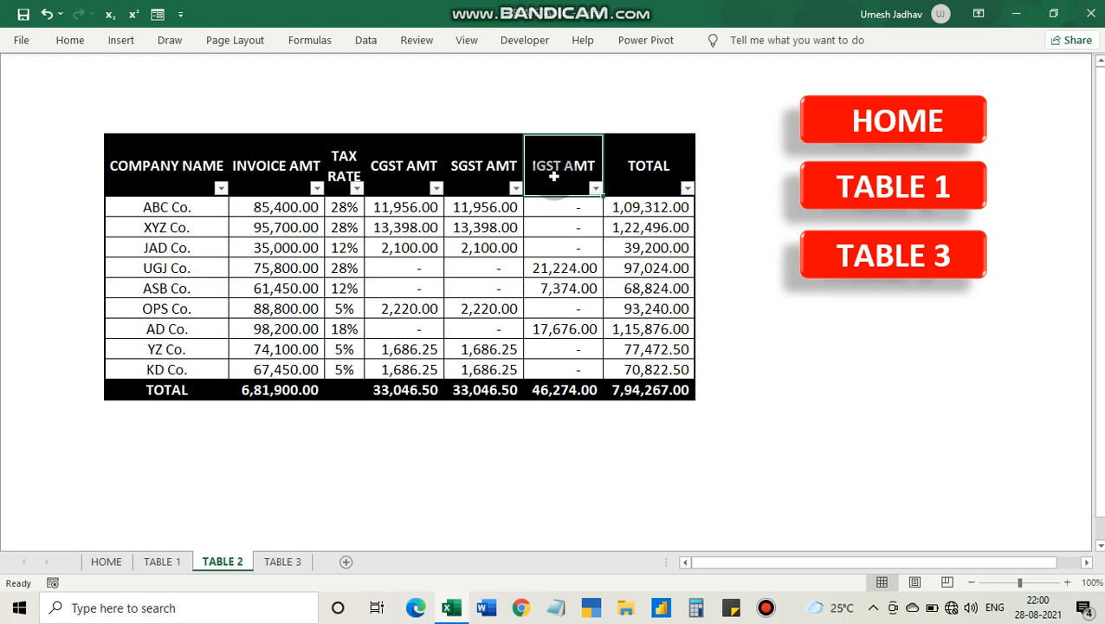
Filter the TAX RATE column of TABLE 2 to show only the 5% and blank rows.
click(643, 170)
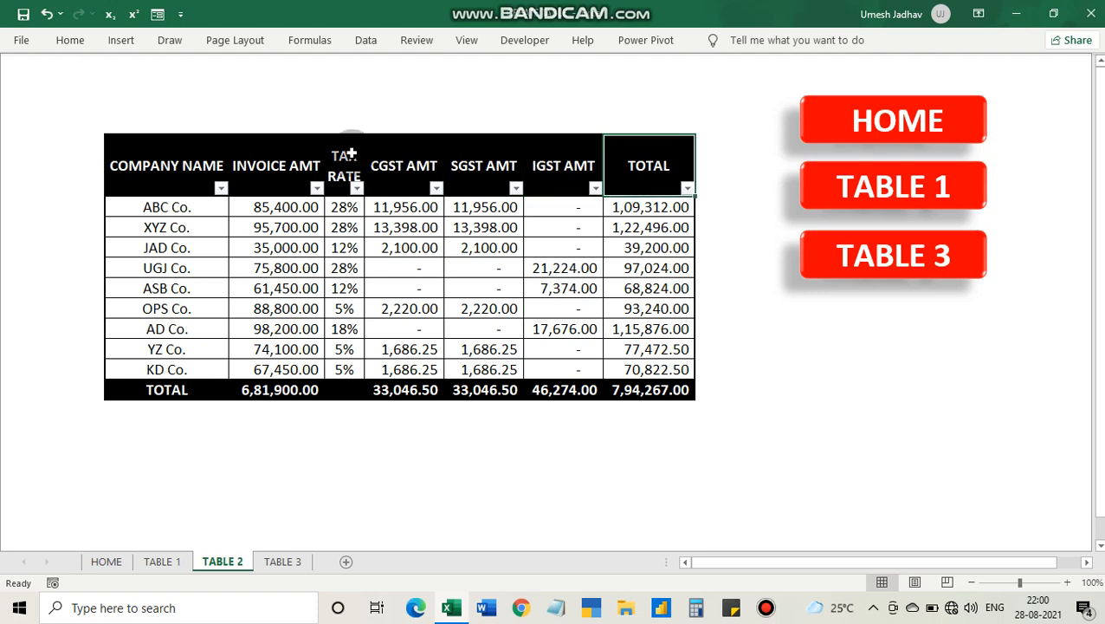
click(314, 227)
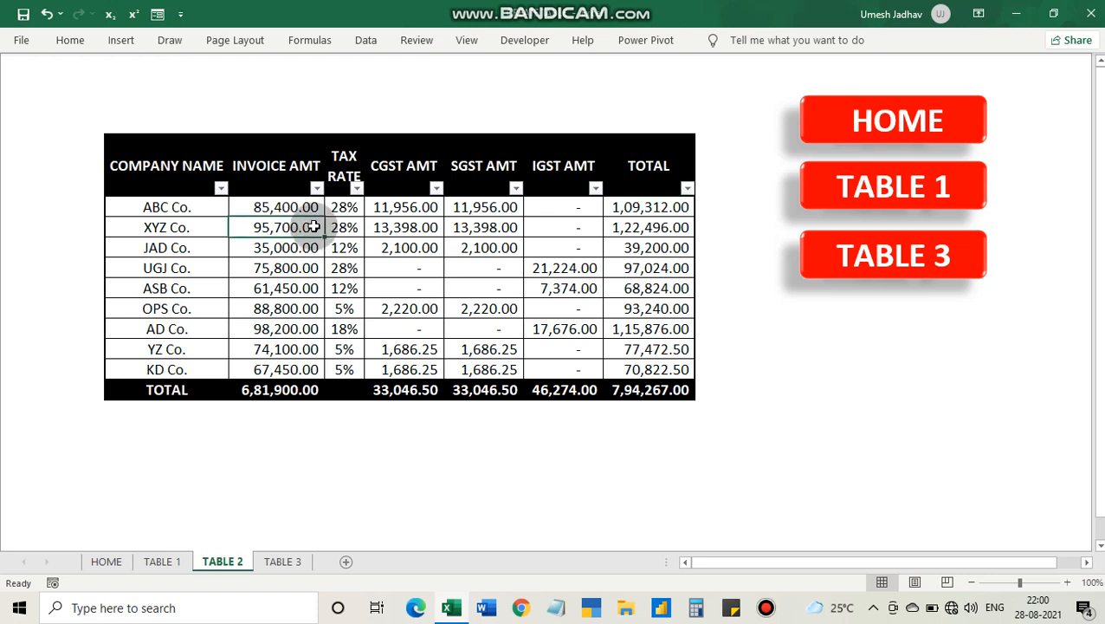
click(357, 188)
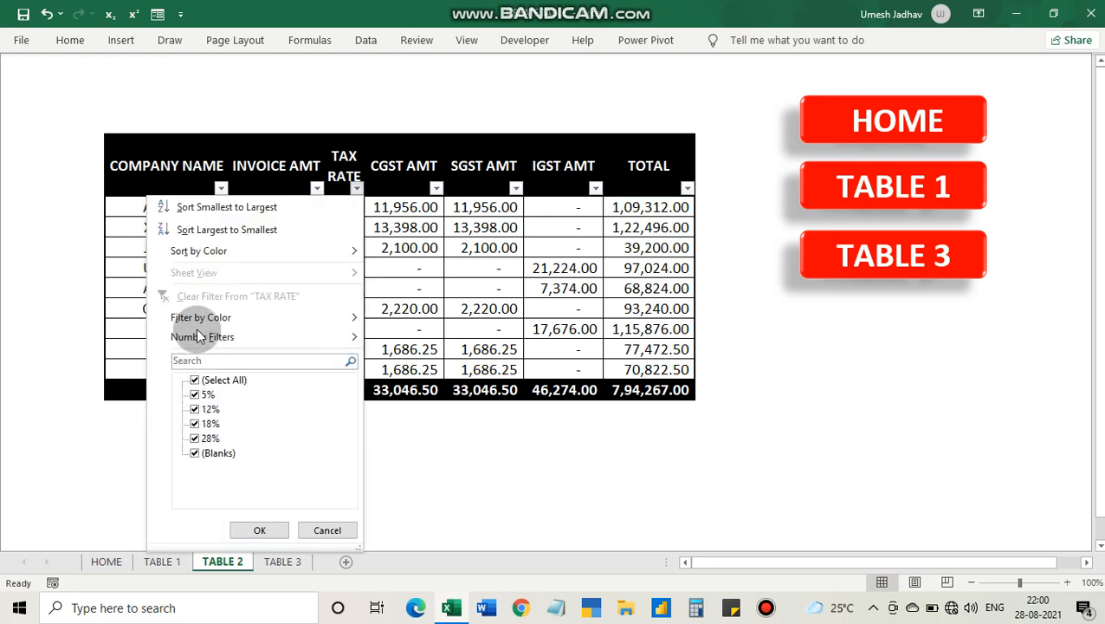
click(198, 379)
click(198, 395)
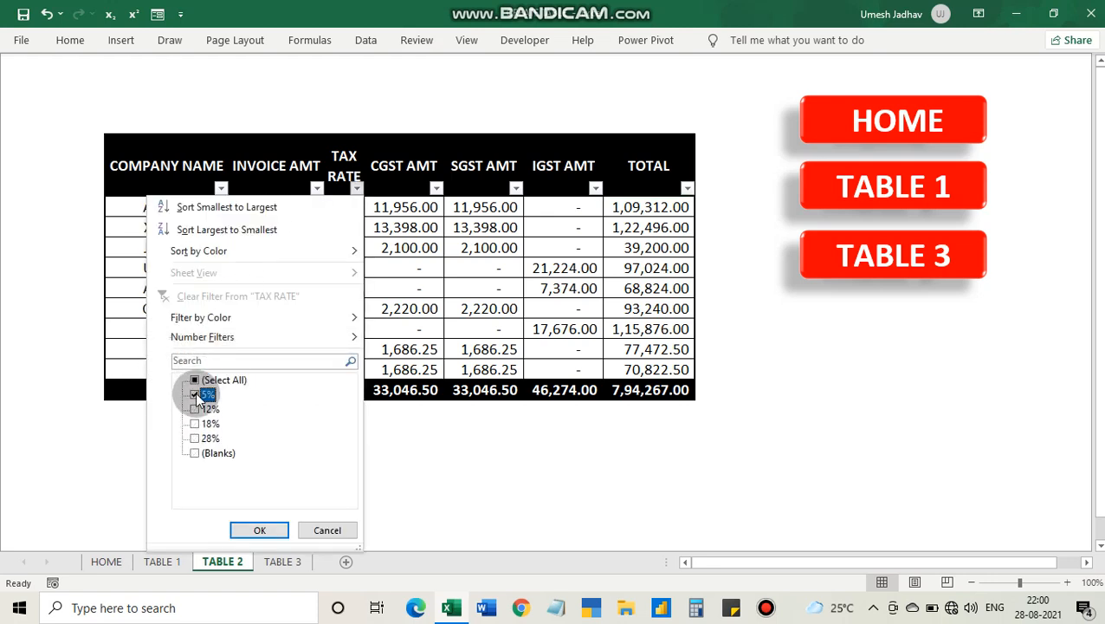
click(196, 453)
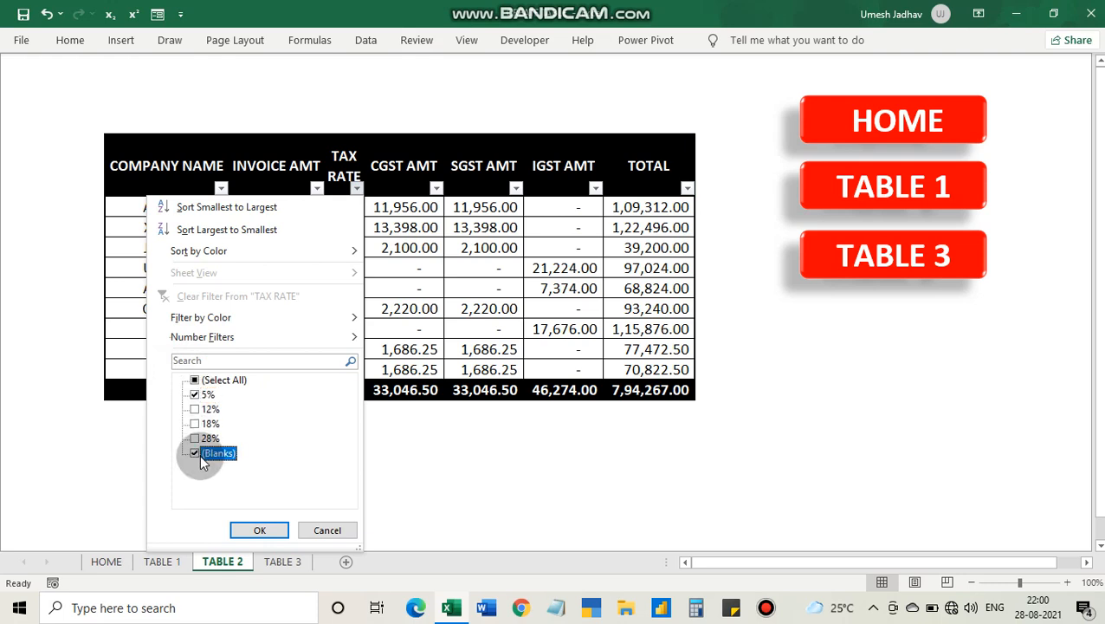
click(260, 530)
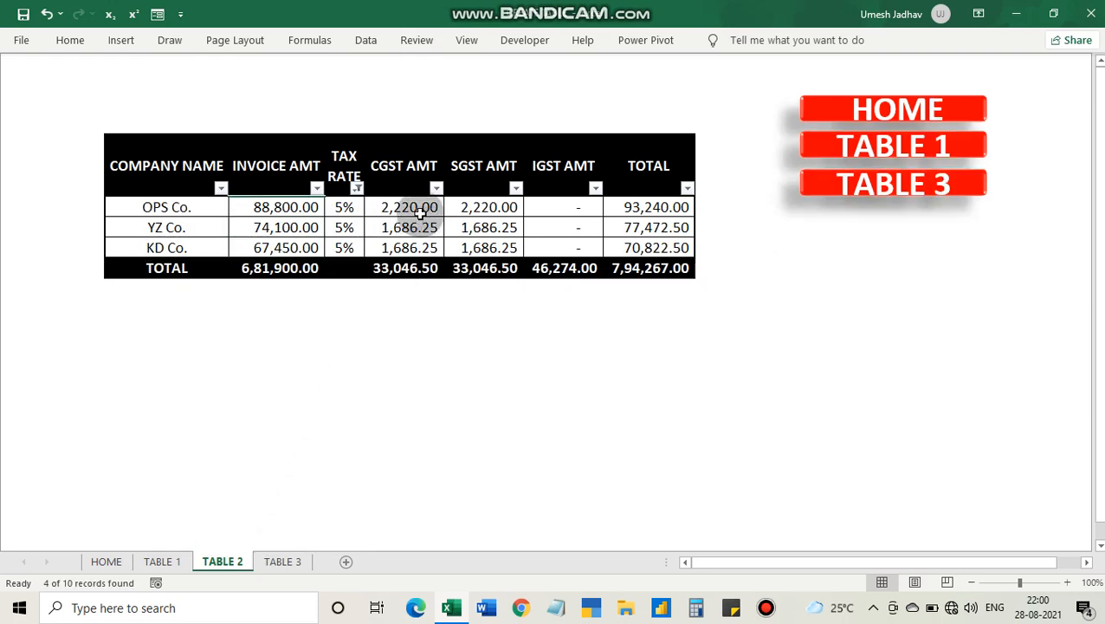
Select the filtered CGST amounts to compare their sum with the column total, and undo the tax rate filter.
drag(419, 210, 425, 247)
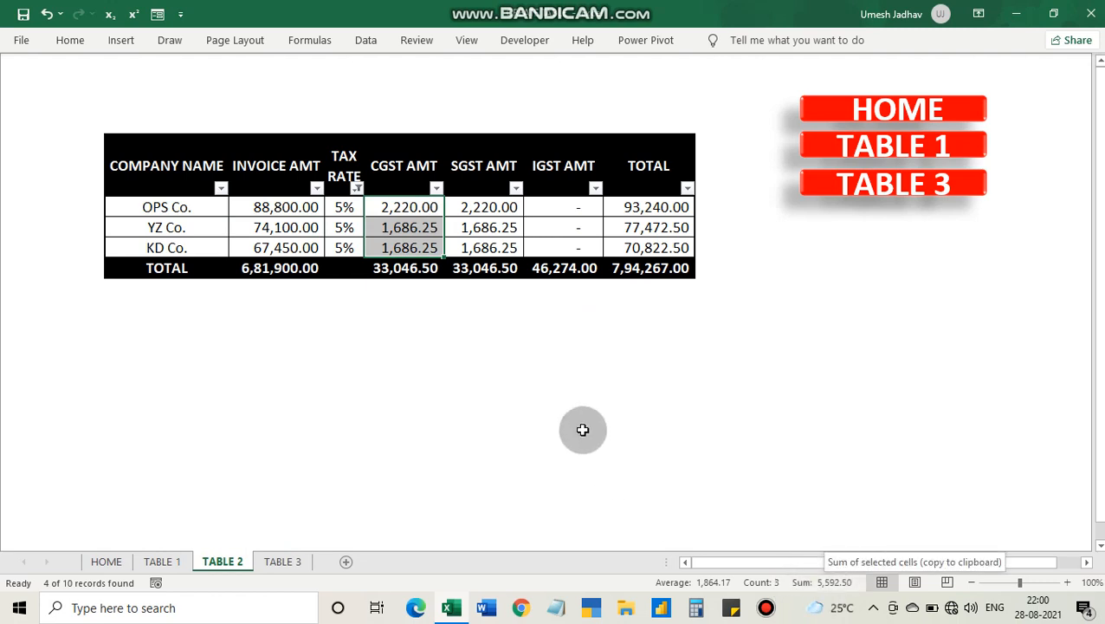
click(395, 275)
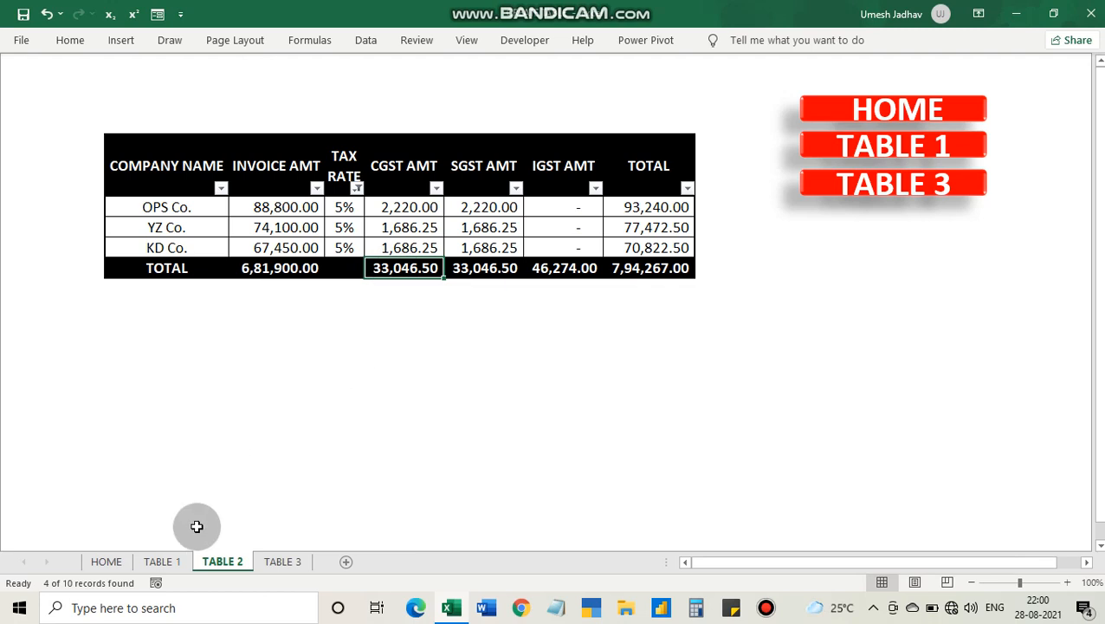
key(ctrl+z)
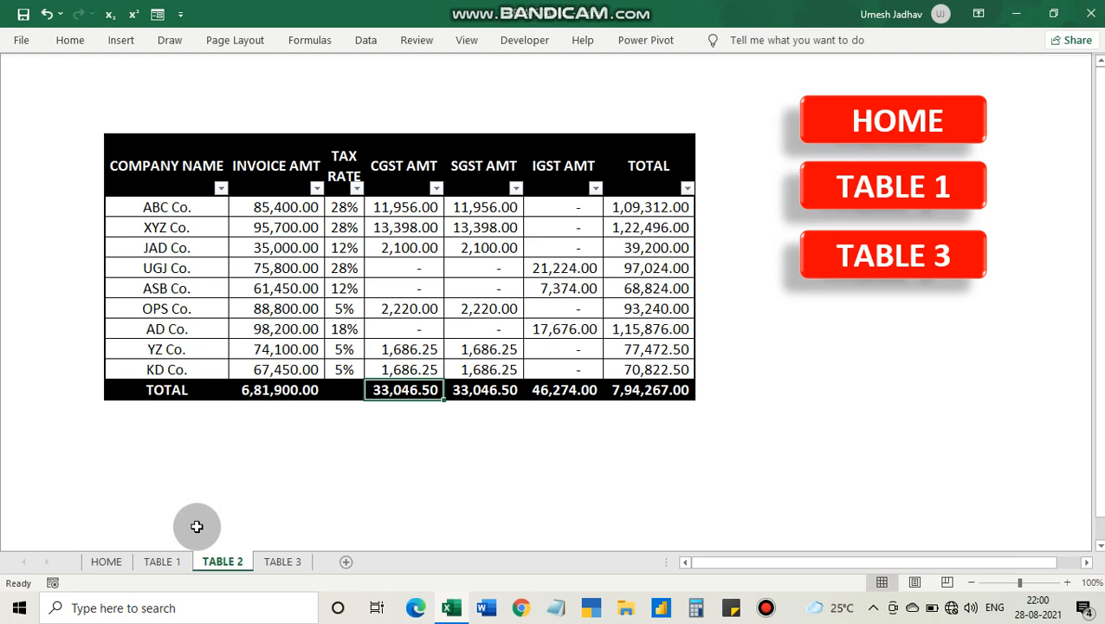
Examine the formula behind the CGST AMT total in TABLE 2.
key(F2)
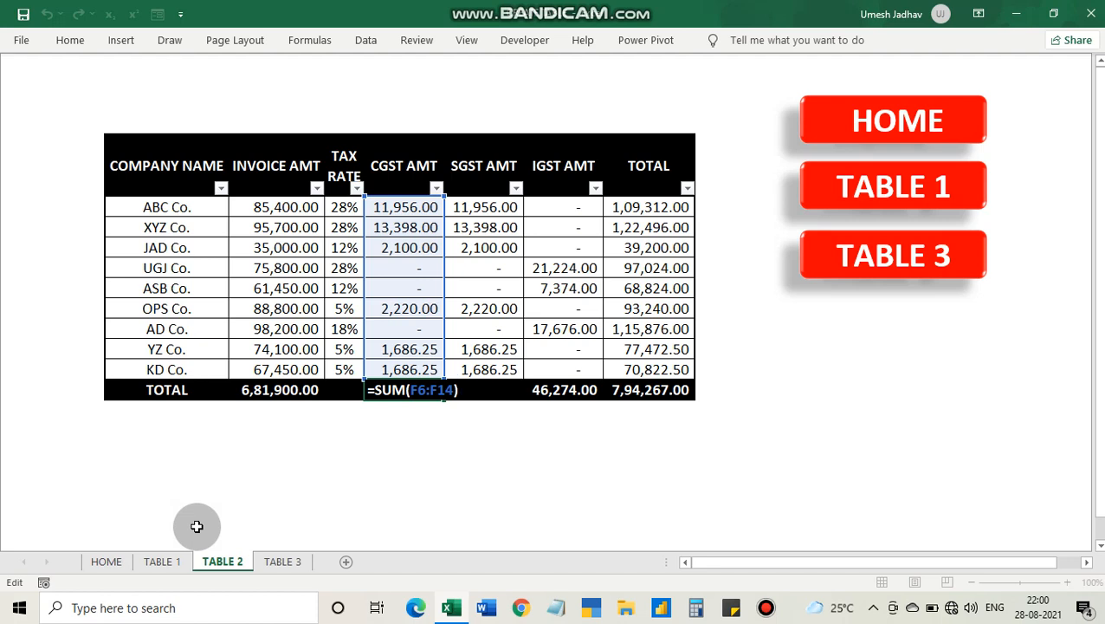
key(Return)
key(Up)
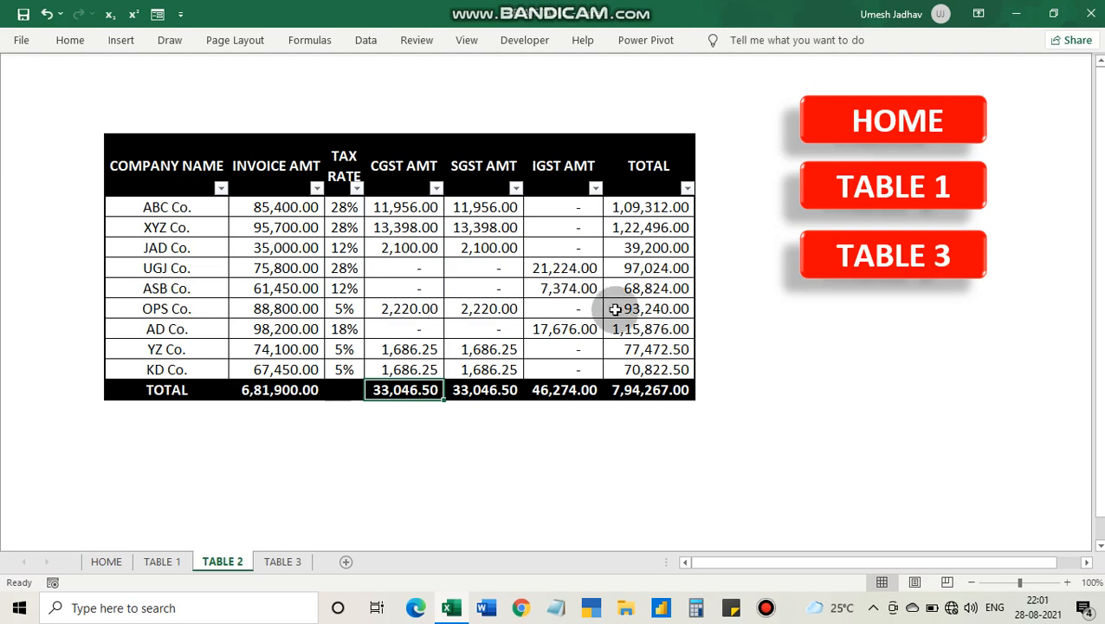
On the TABLE 1 sheet, filter TAX RATE to 5% only and select the filtered CGST amounts to check their sum.
click(882, 192)
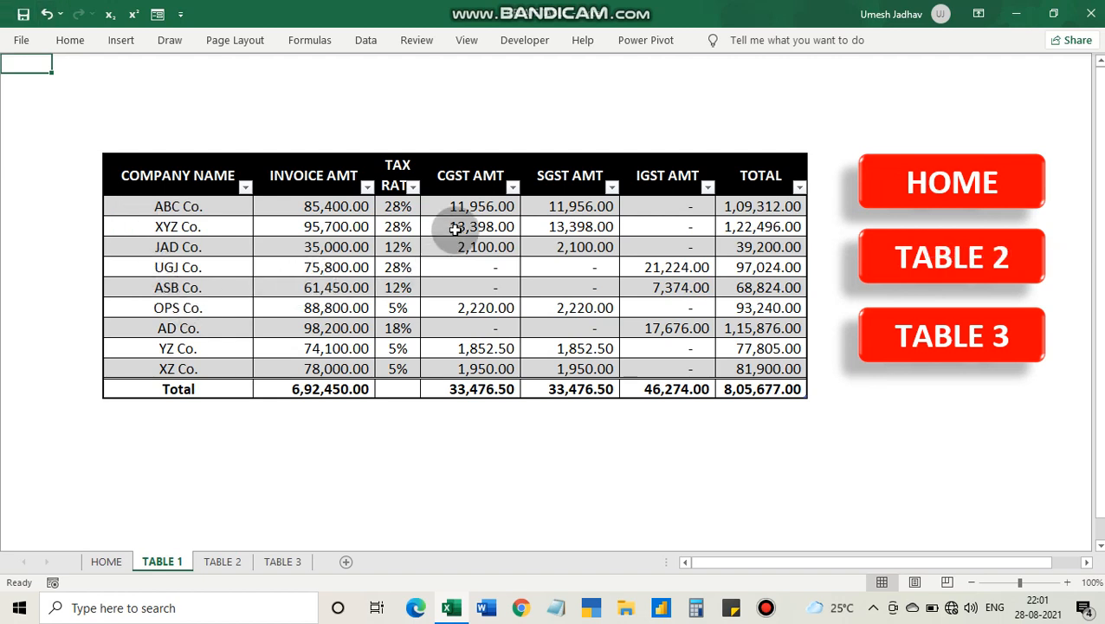
click(413, 187)
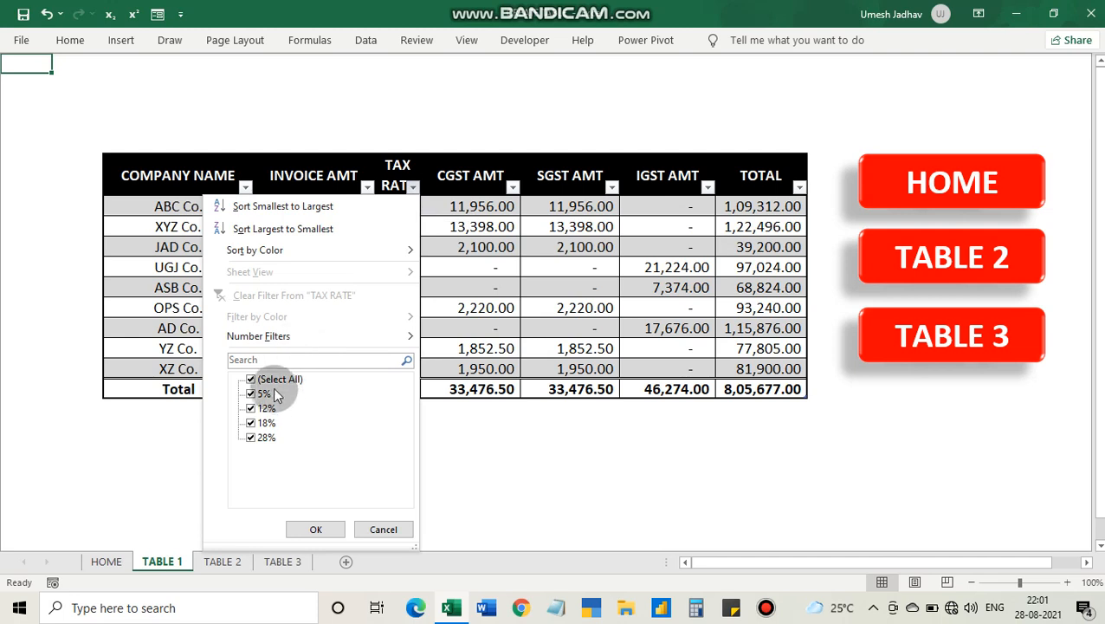
click(251, 379)
click(251, 393)
click(300, 525)
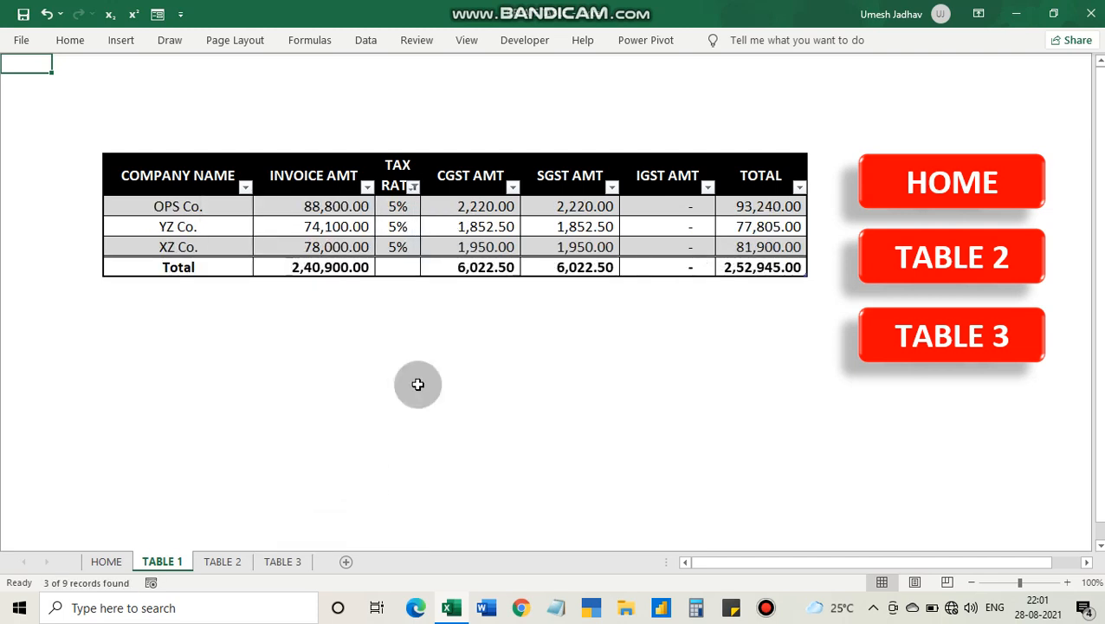
drag(474, 199, 469, 248)
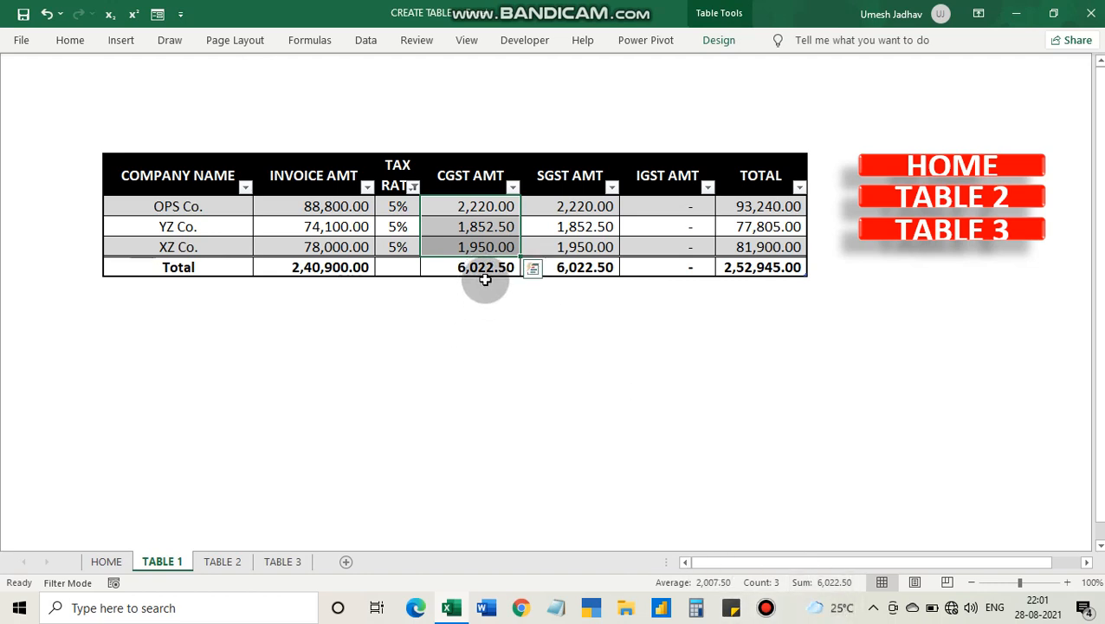
Change the TAX RATE filter in TABLE 1 to 28% only and review the CGST, SGST and IGST columns.
click(411, 185)
click(251, 379)
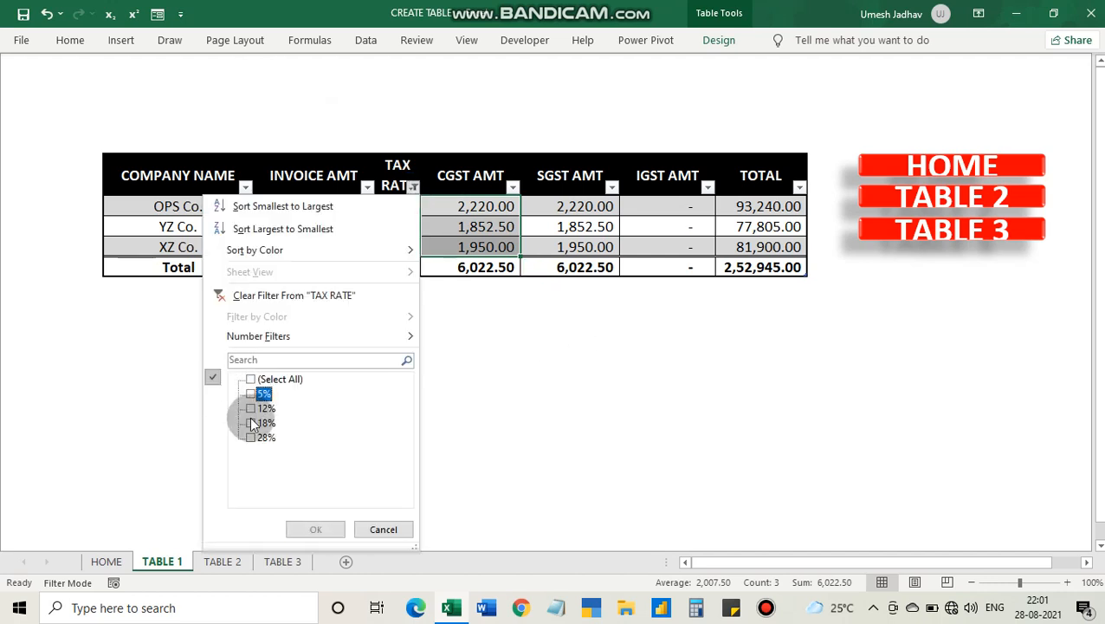
click(251, 438)
click(314, 529)
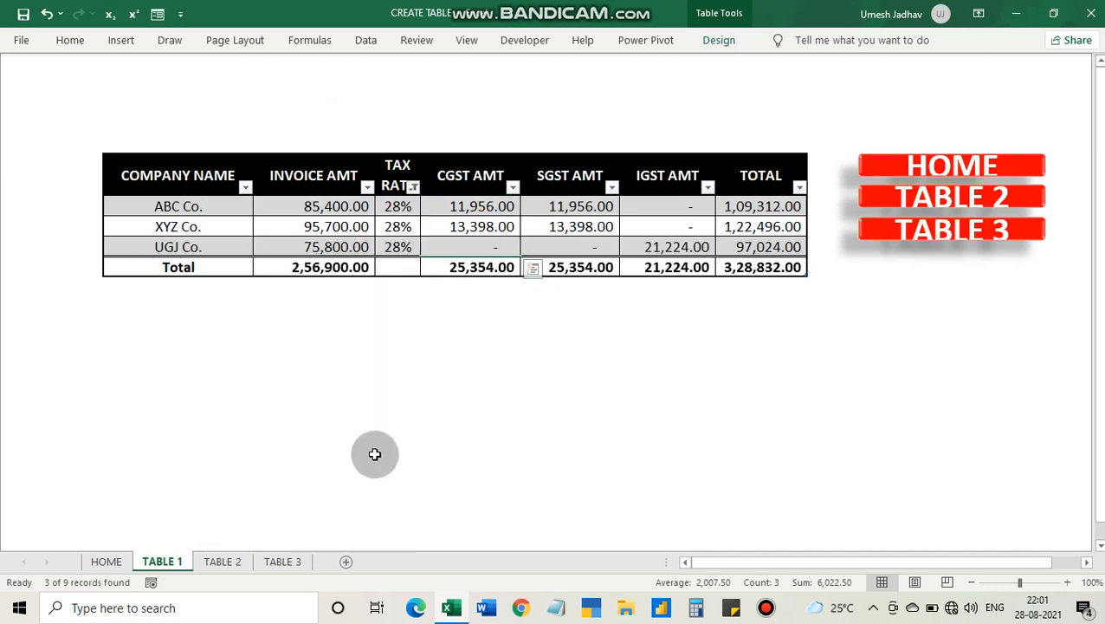
click(477, 178)
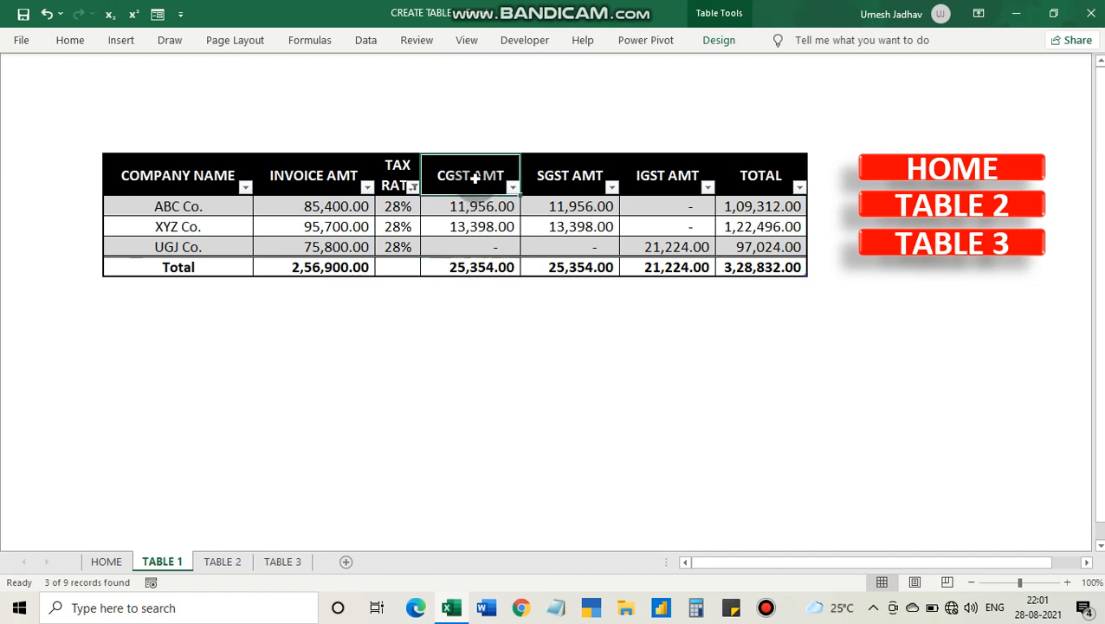
click(548, 180)
click(682, 174)
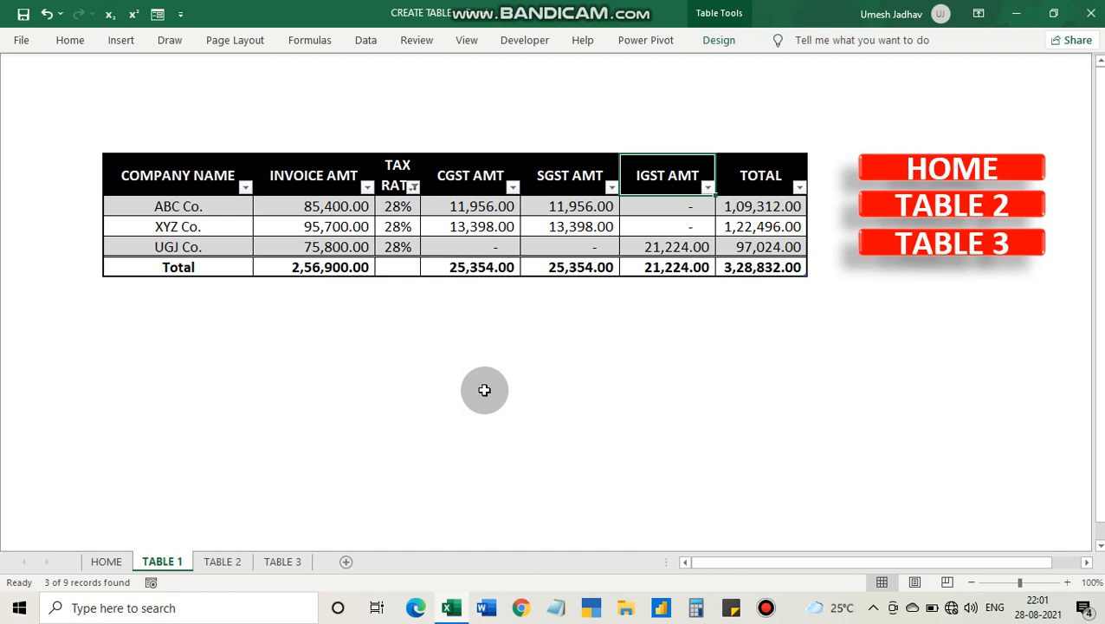
Clear the tax rate filter from TABLE 1 so that all rows are displayed.
key(alt)
key(e)
key(f)
key(s)
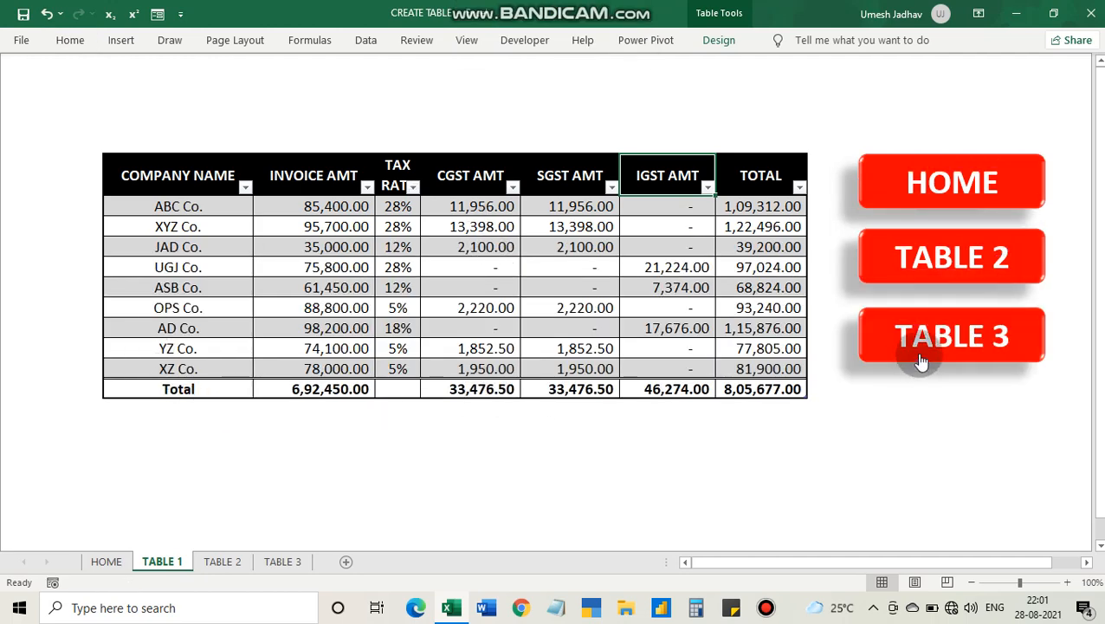
Open the TABLE 2 sheet and examine the formula behind the INVOICE AMT total.
click(904, 256)
click(260, 385)
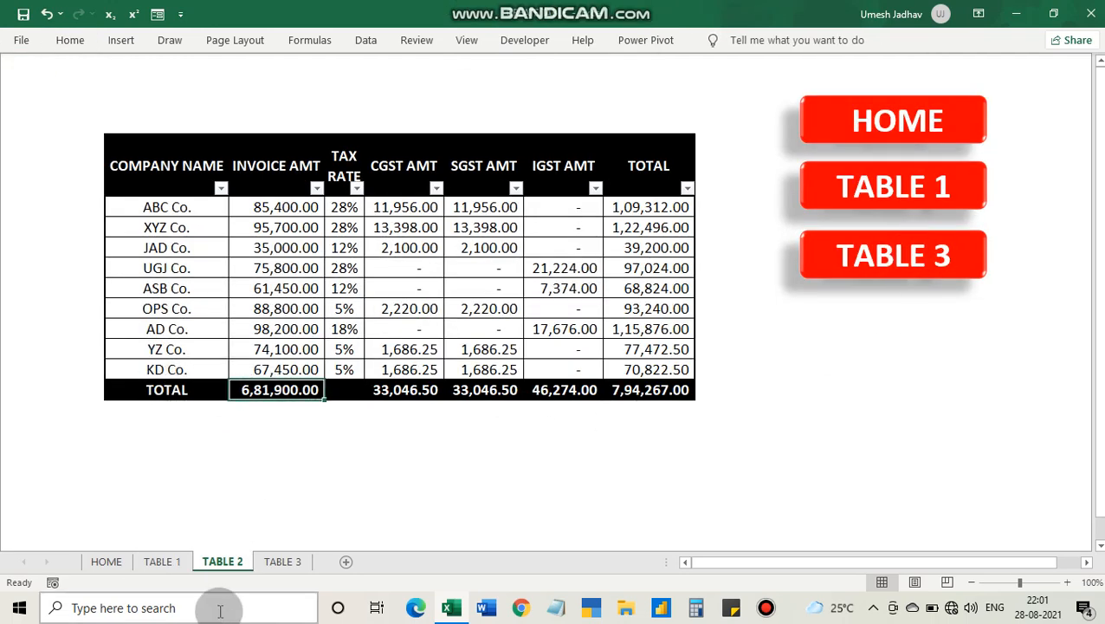
key(F2)
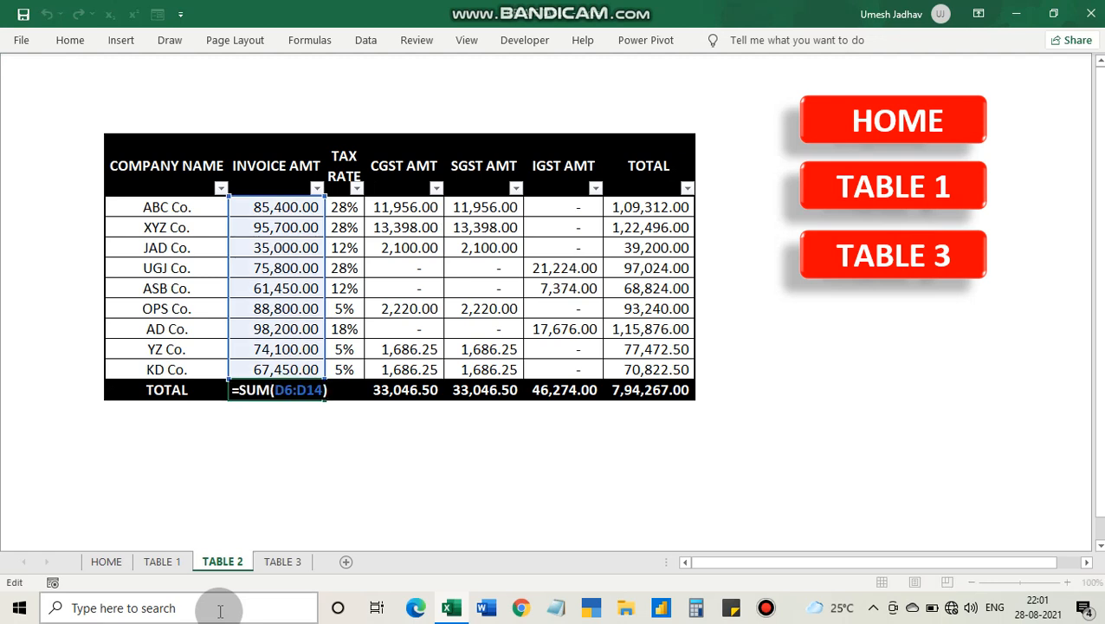
key(Escape)
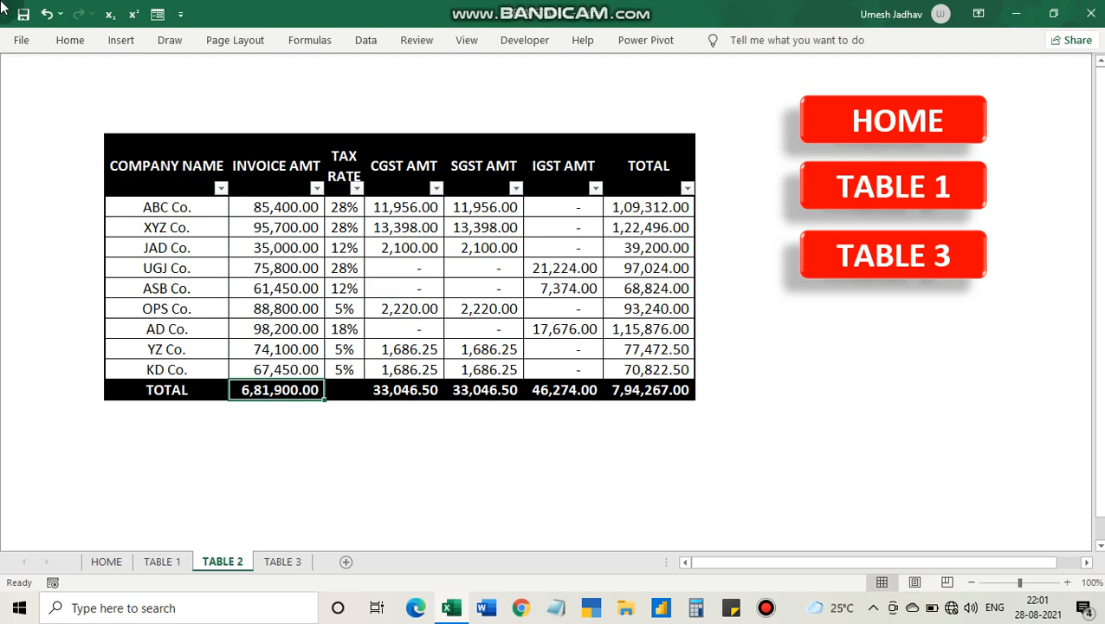
Open the TABLE 1 sheet and examine the summary functions available for the INVOICE AMT cell in the total row.
click(866, 187)
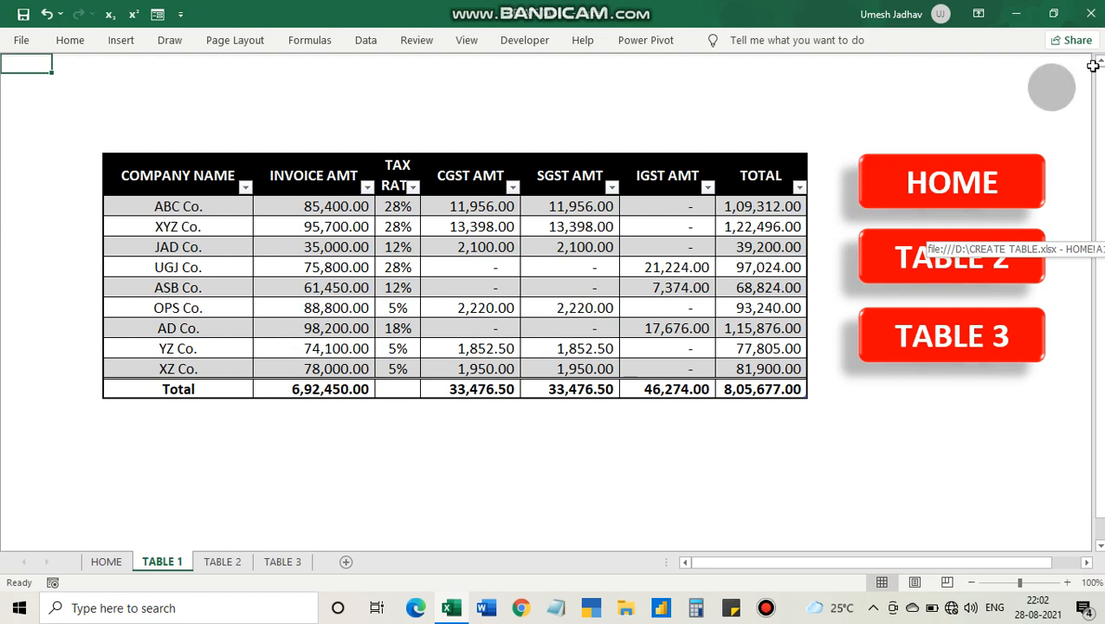
click(305, 394)
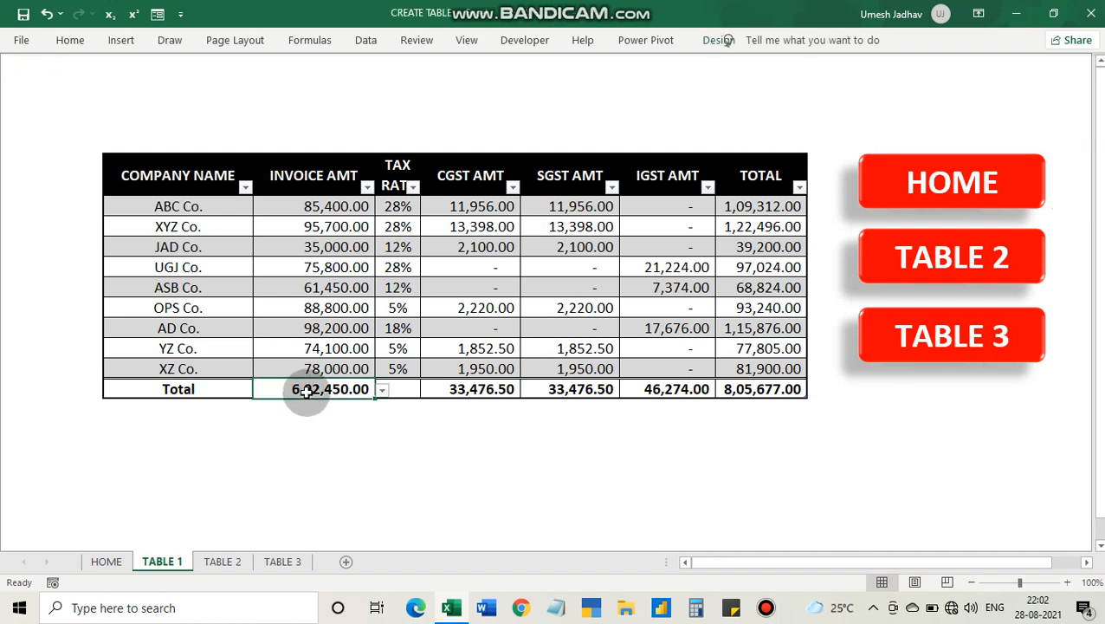
click(382, 393)
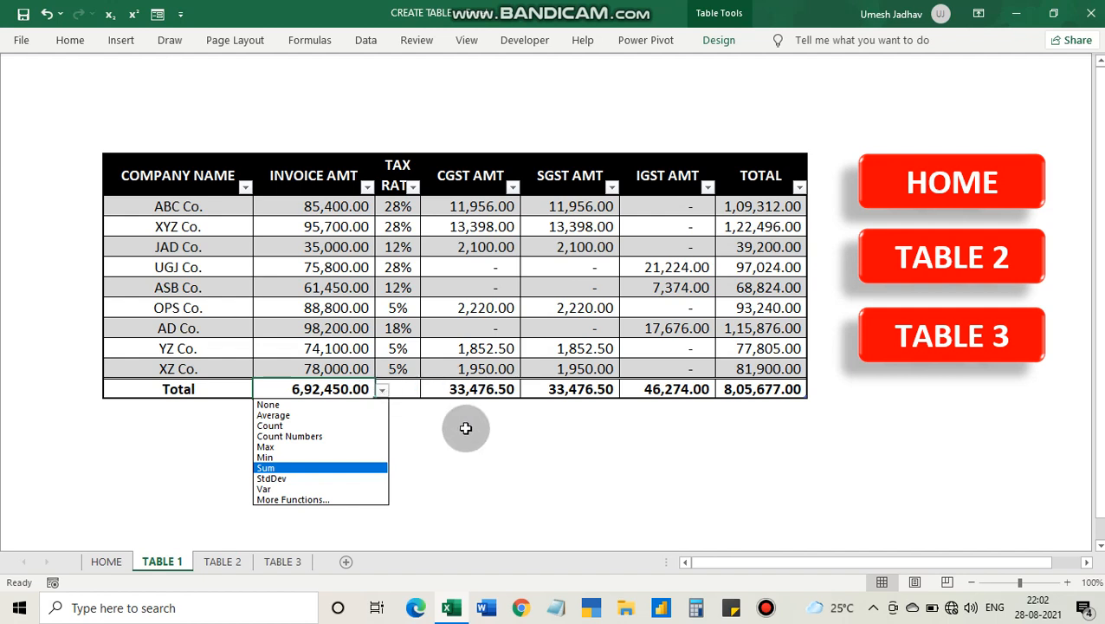
key(Escape)
Go to the TABLE 3 sheet by way of TABLE 2 and look at the empty cells beneath its data.
click(883, 275)
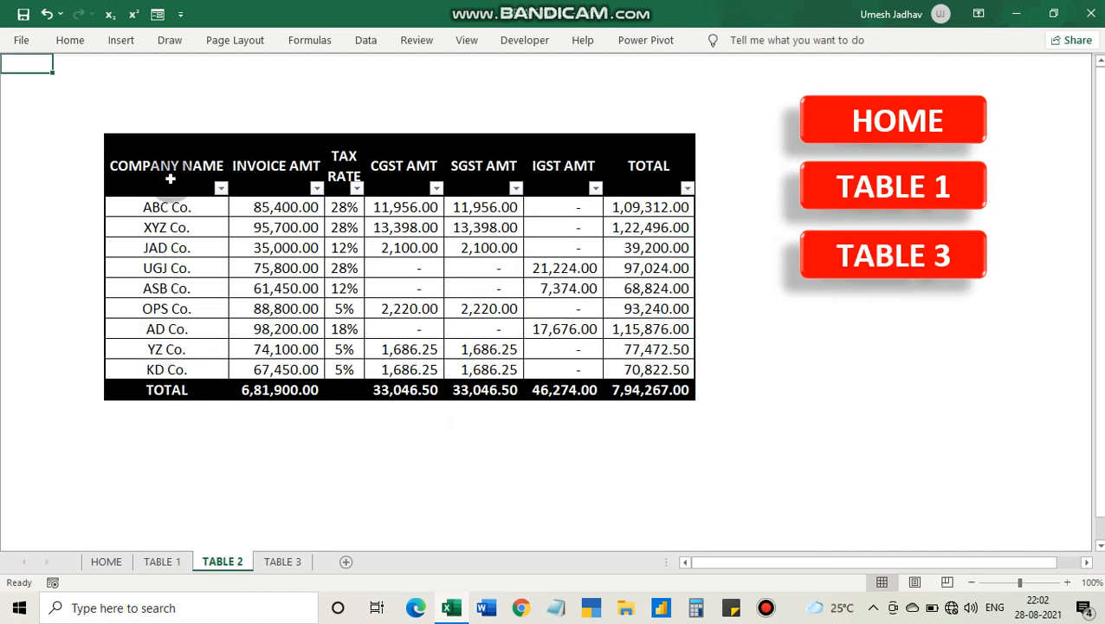
click(918, 259)
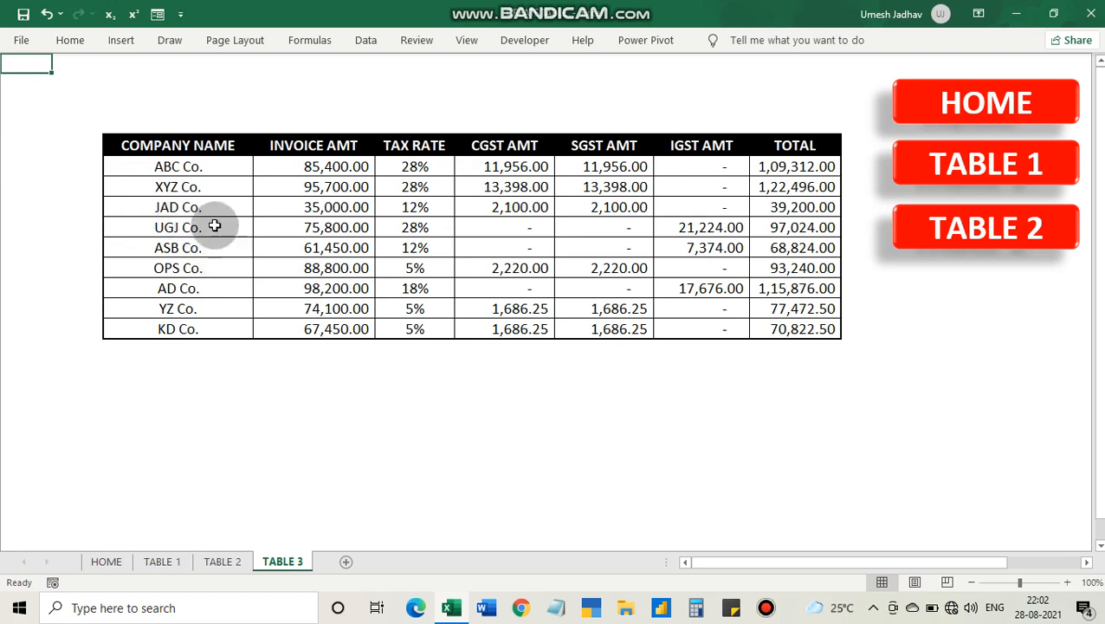
click(327, 346)
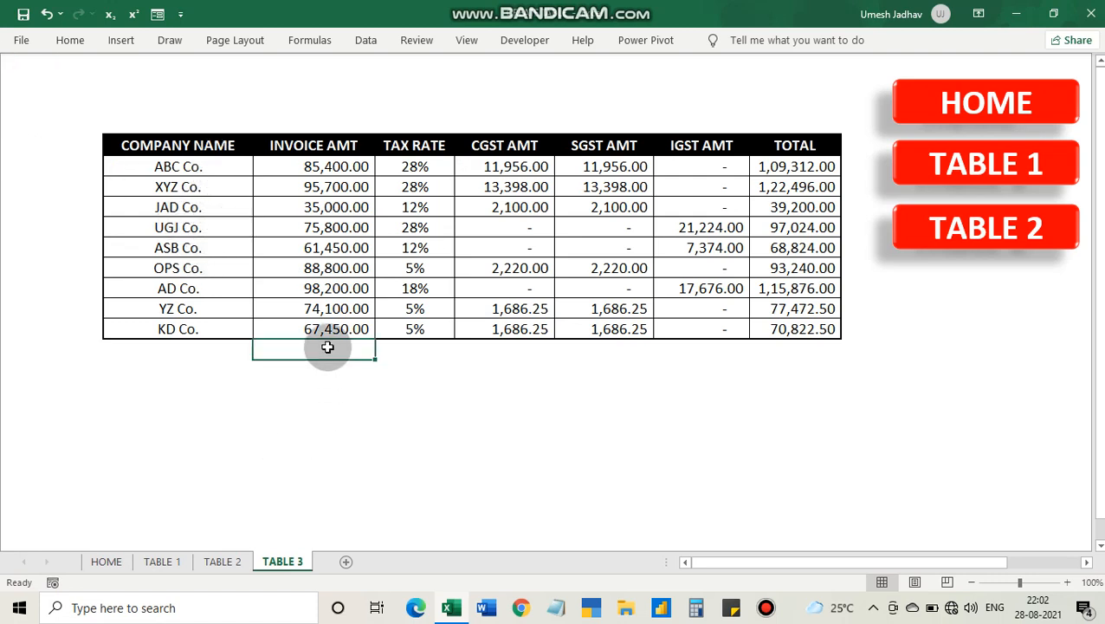
click(409, 354)
click(520, 368)
Inspect the contents of the ASB Co. invoice amount and the OPS Co. CGST amount in TABLE 3.
click(285, 246)
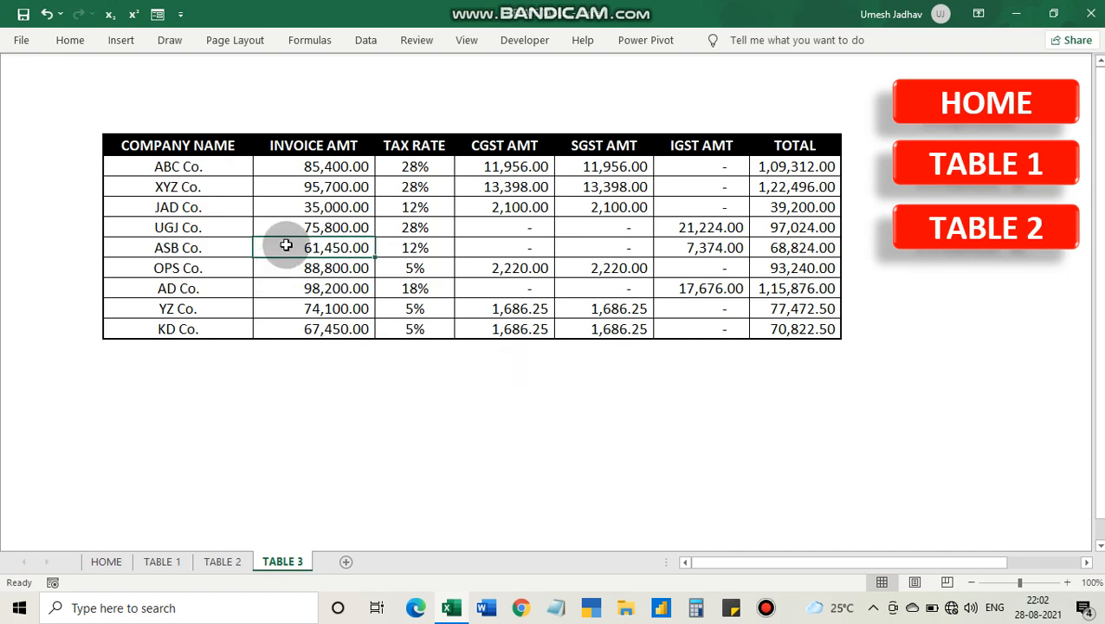
double_click(286, 246)
key(Return)
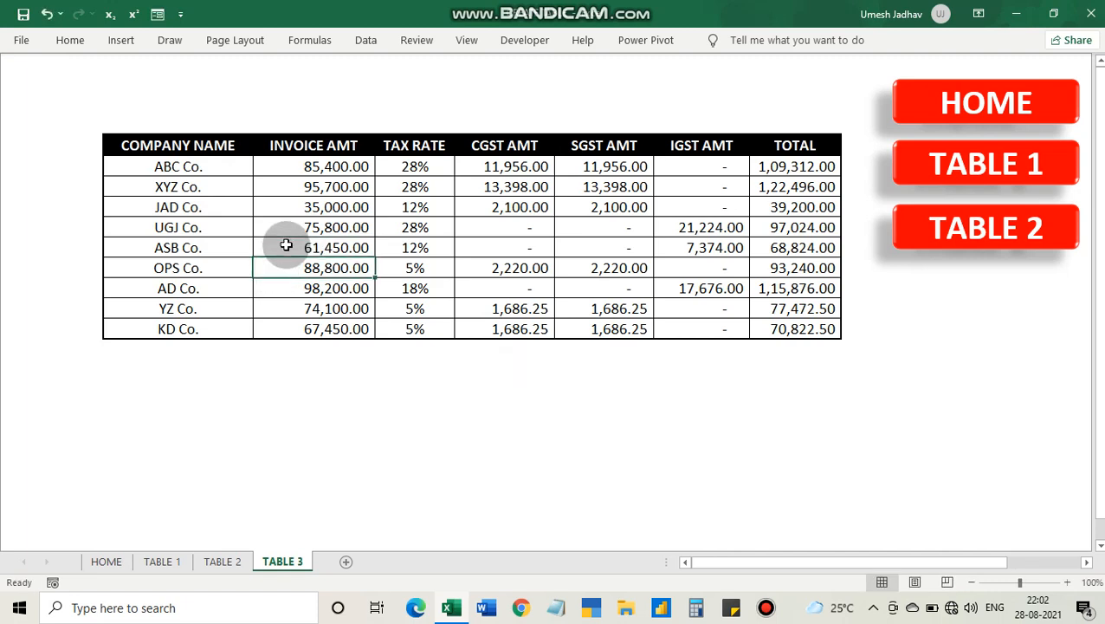
click(515, 271)
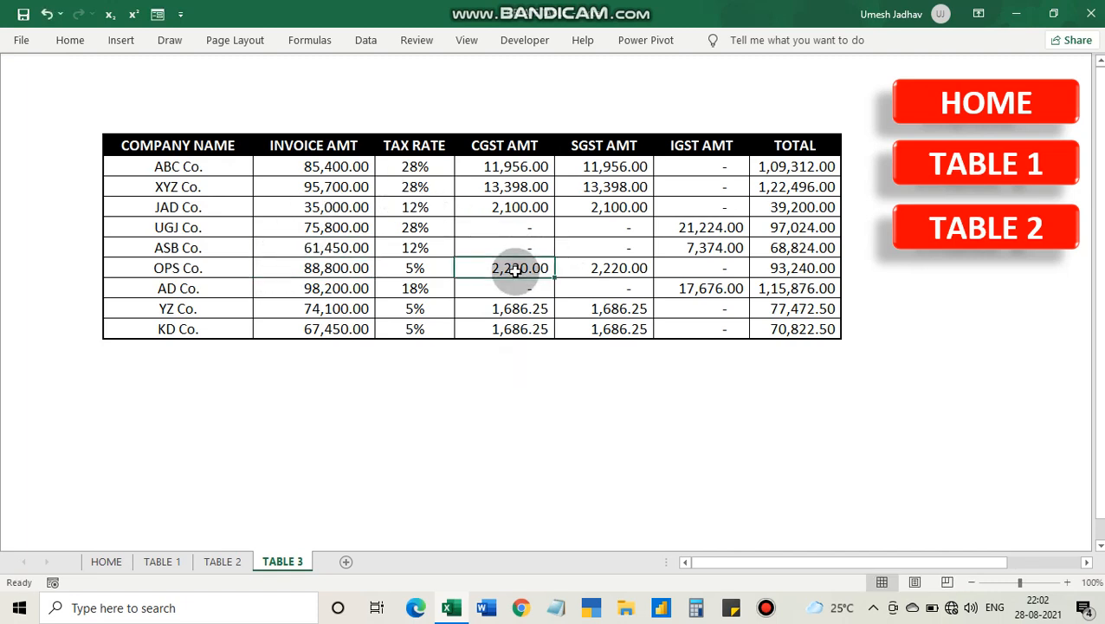
double_click(516, 271)
key(Return)
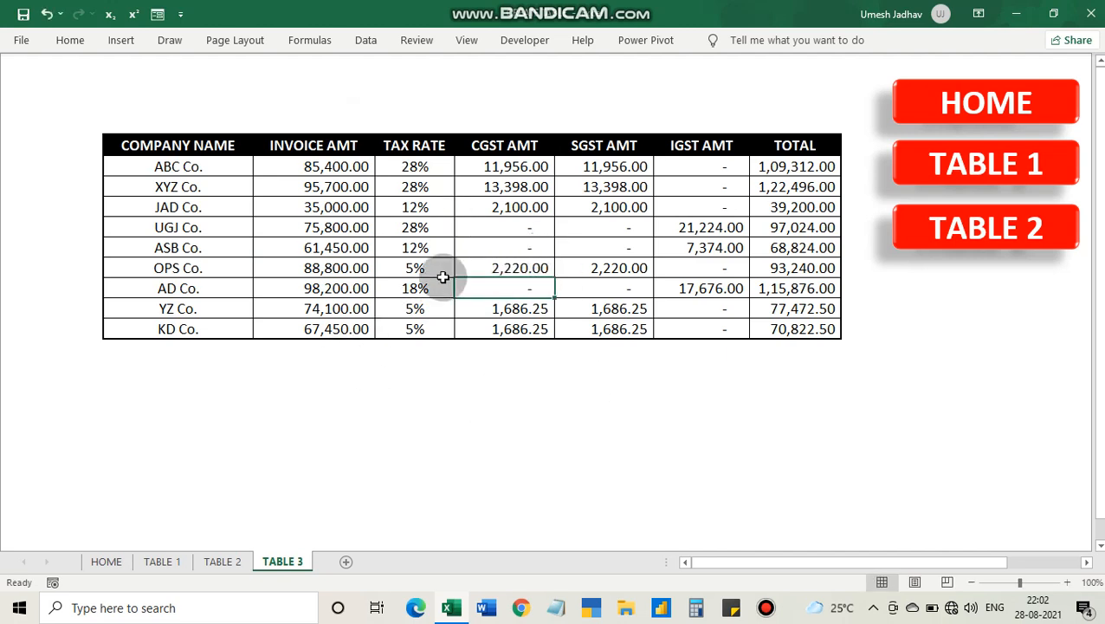
click(155, 143)
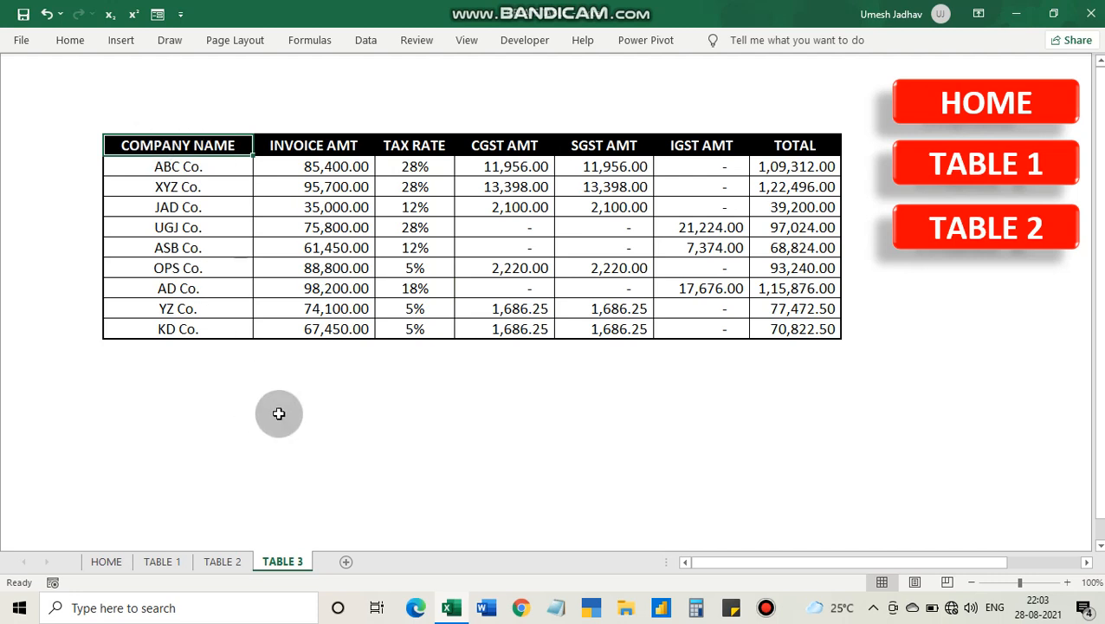
click(311, 392)
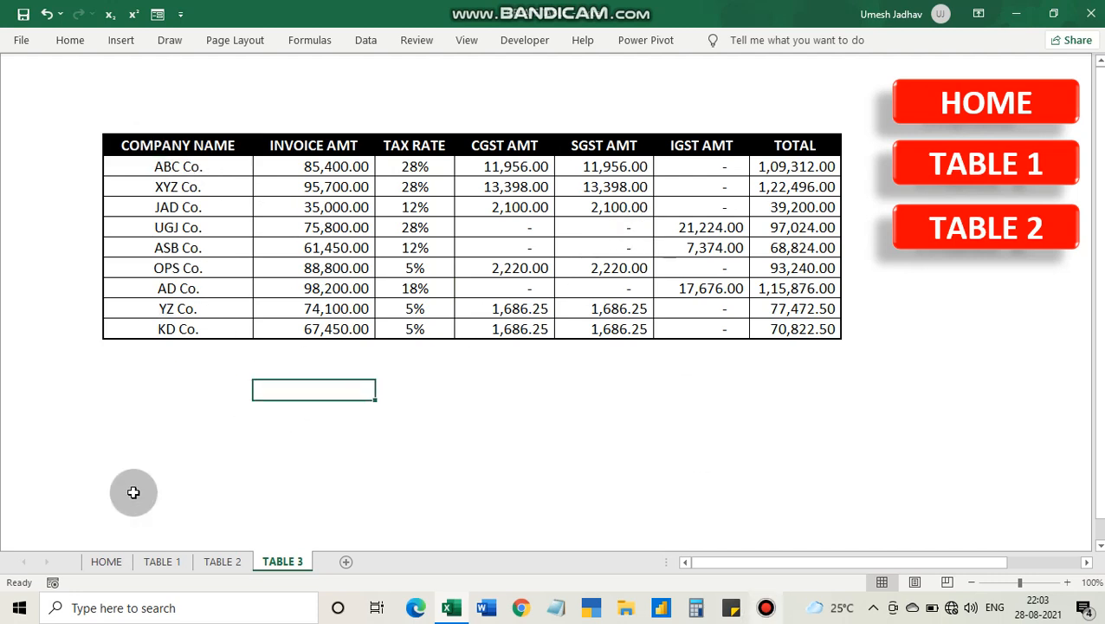
Convert the data range C5:I14 on TABLE 3 into a table with headers.
click(171, 143)
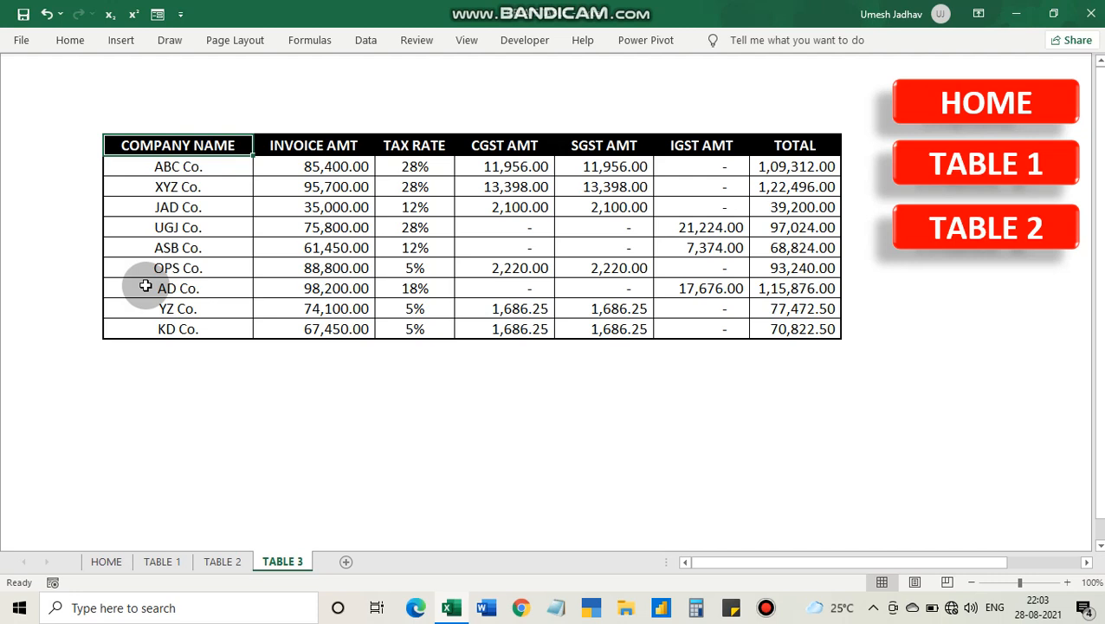
key(ctrl+t)
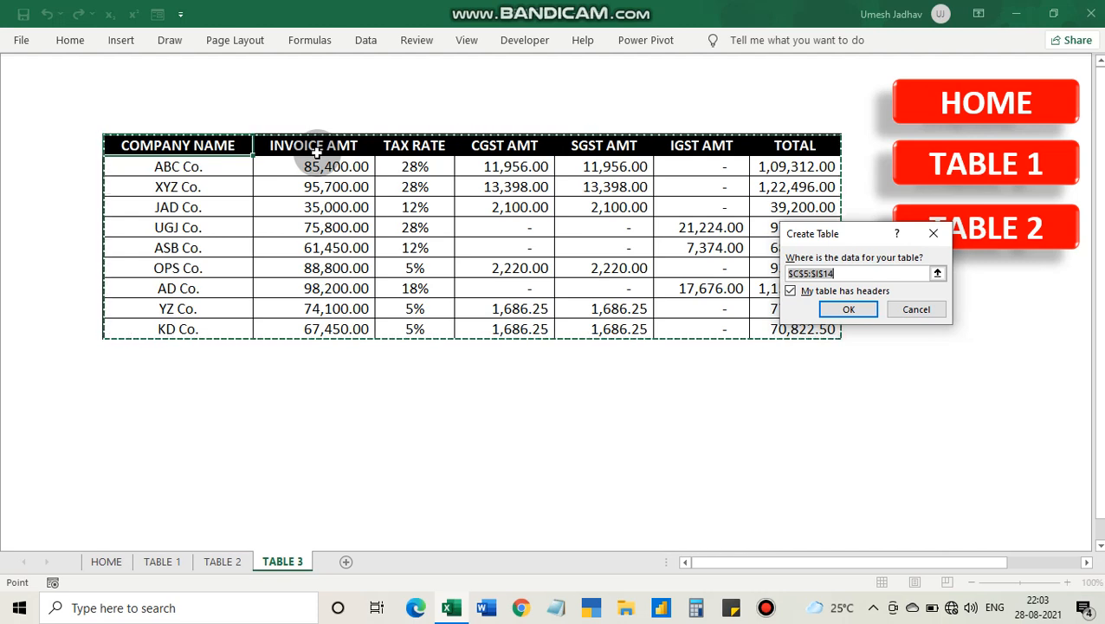
click(847, 307)
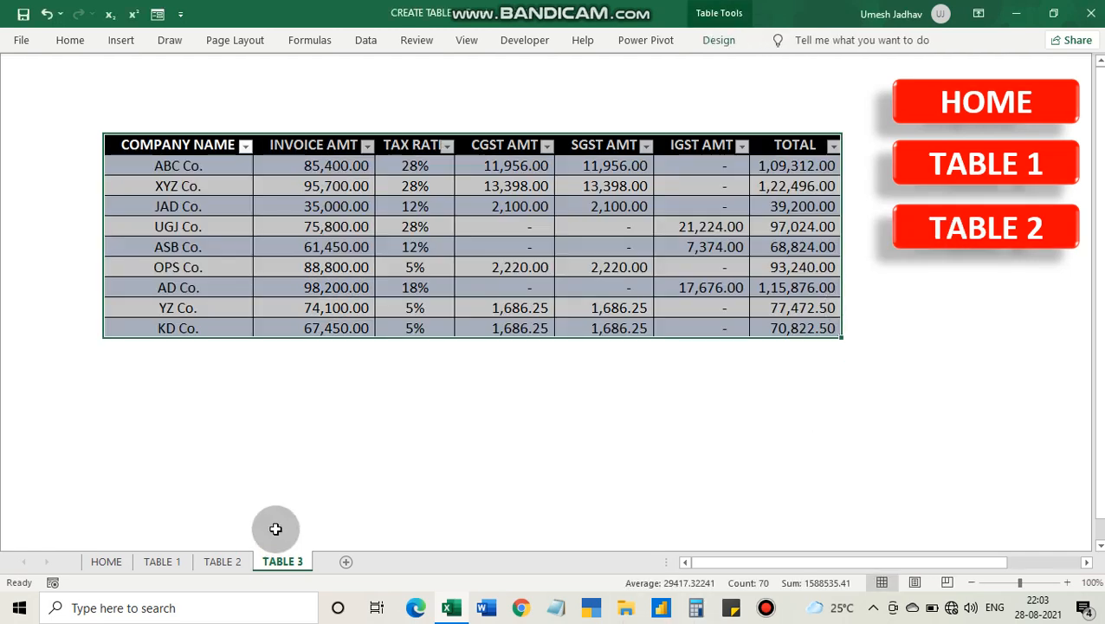
click(272, 409)
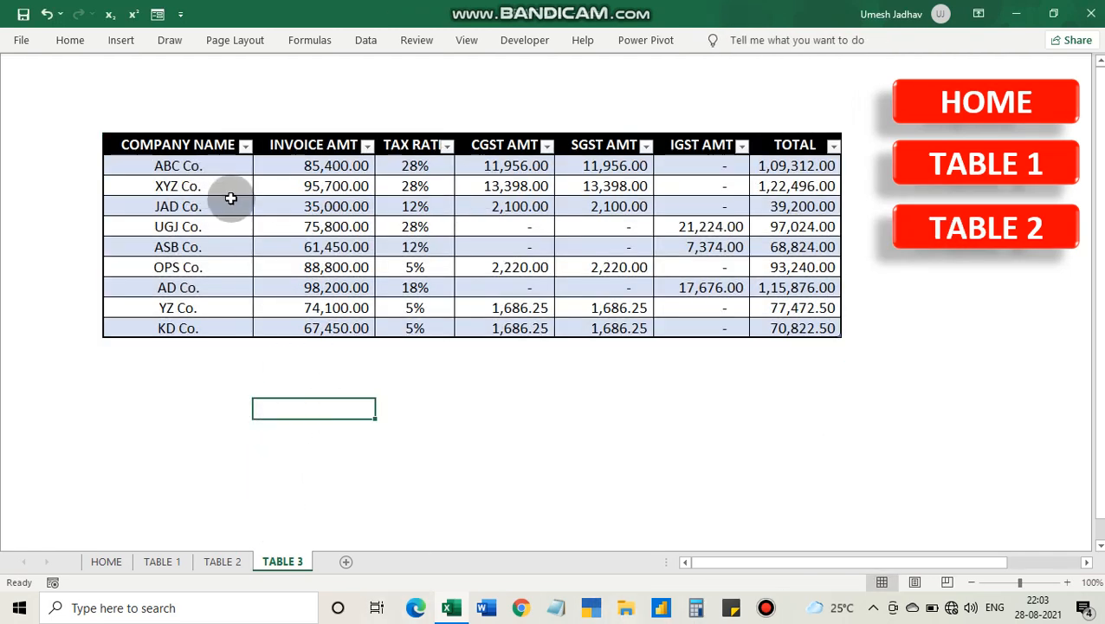
Try a black medium table style and a dark grey banded style on the TABLE 3 table.
click(211, 141)
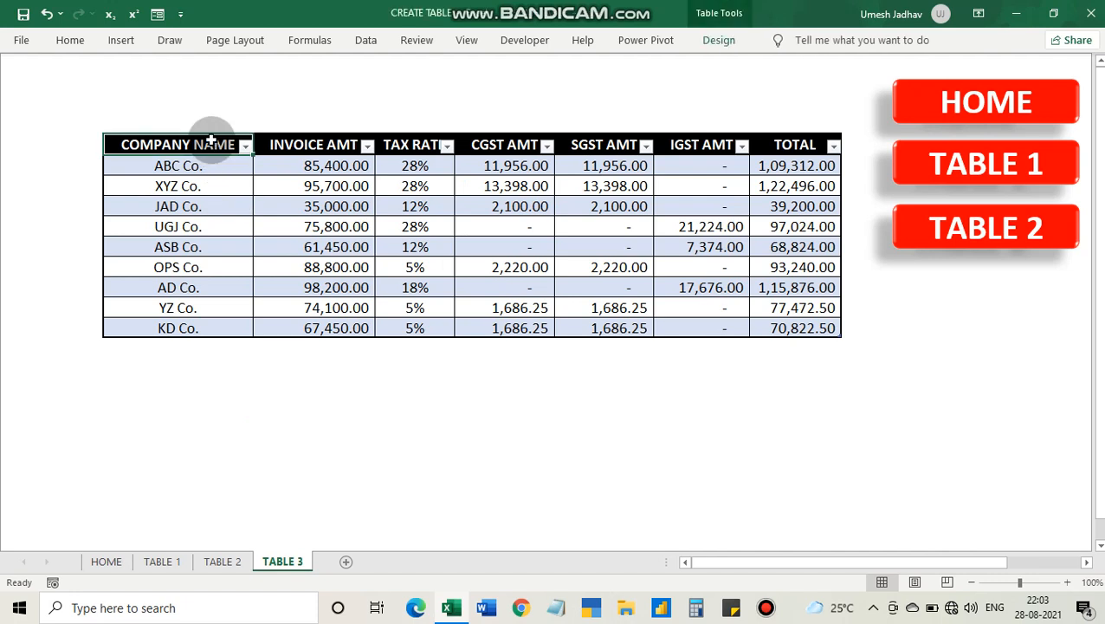
click(716, 41)
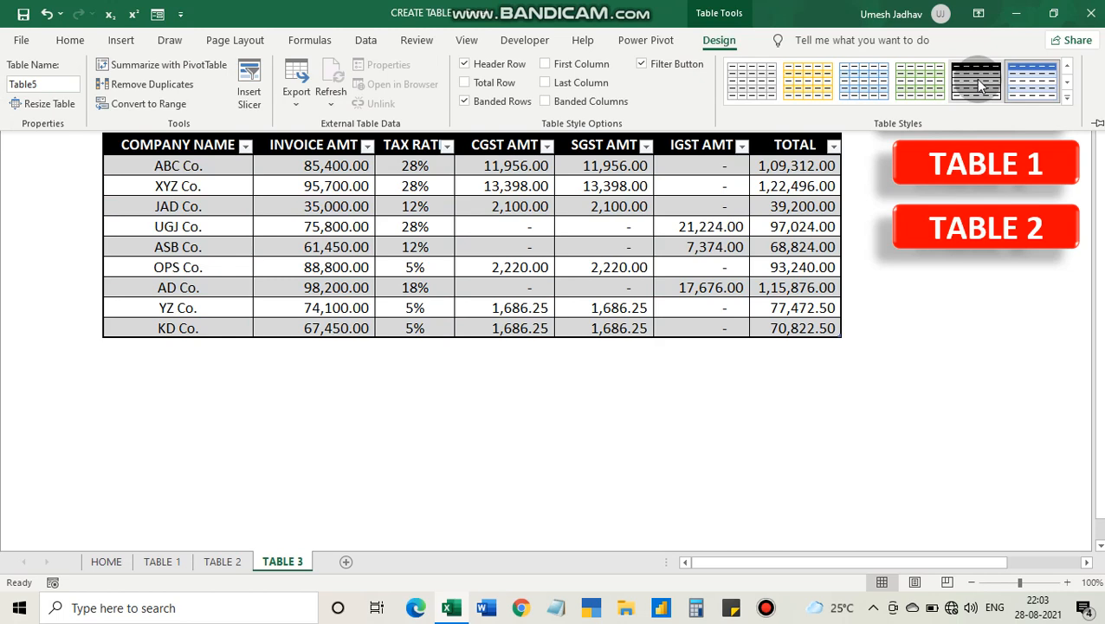
click(981, 84)
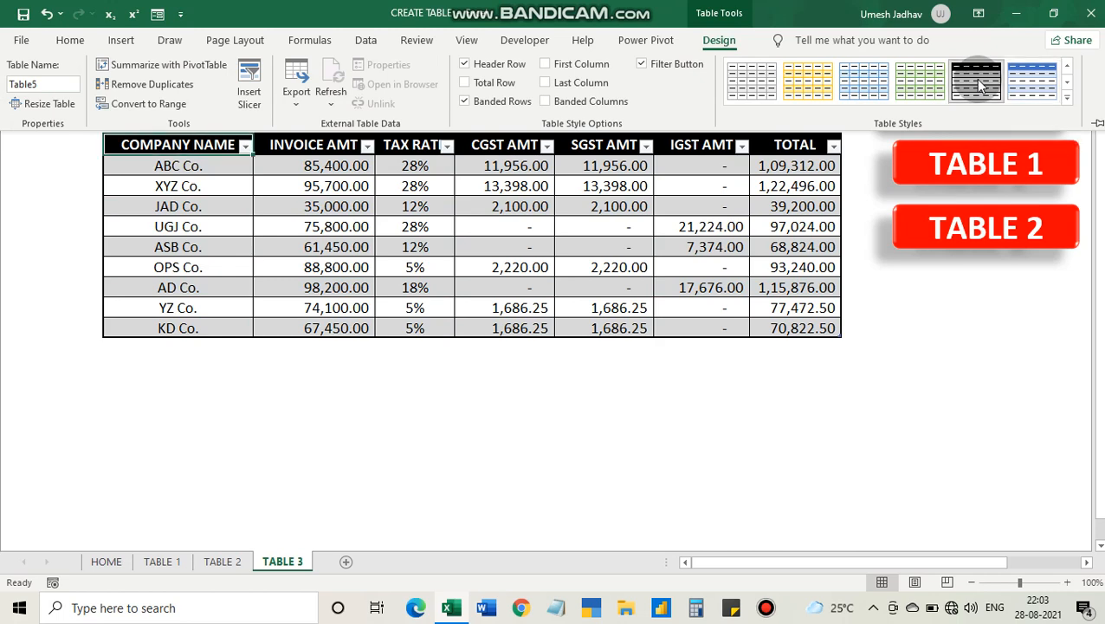
click(1066, 97)
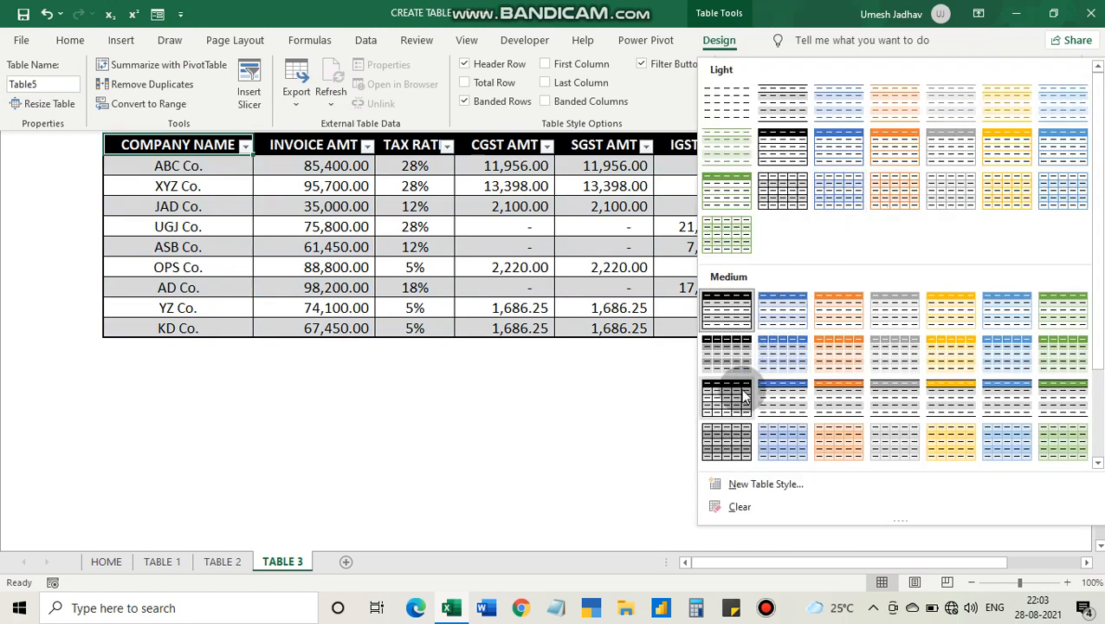
scroll(779, 328, down, 3)
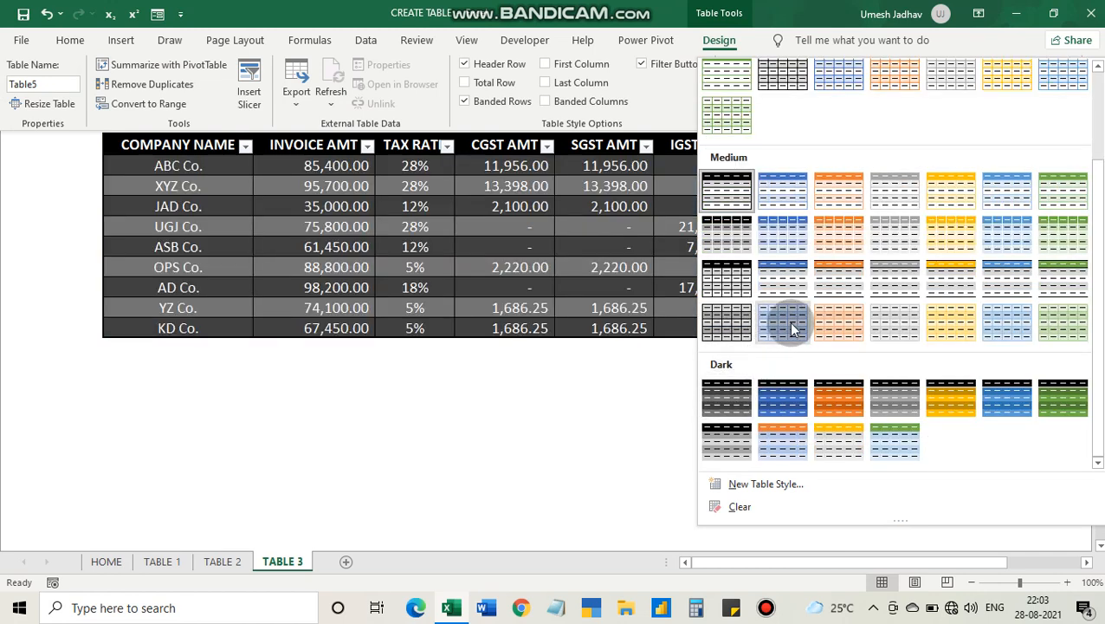
click(718, 400)
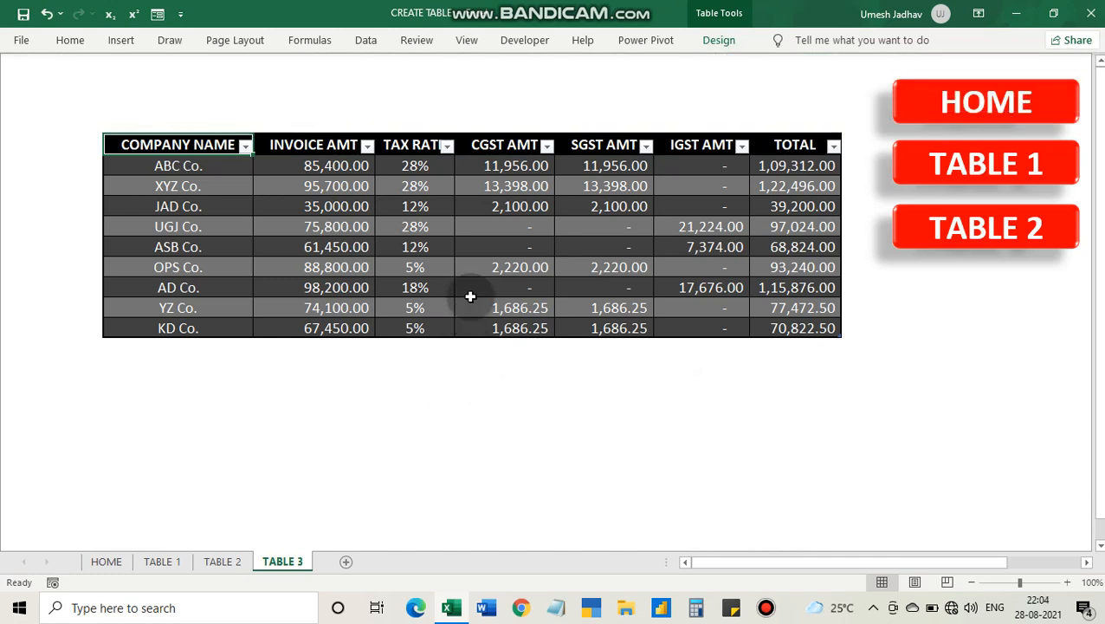
Apply the light orange table style with a solid header row to the TABLE 3 table.
click(712, 45)
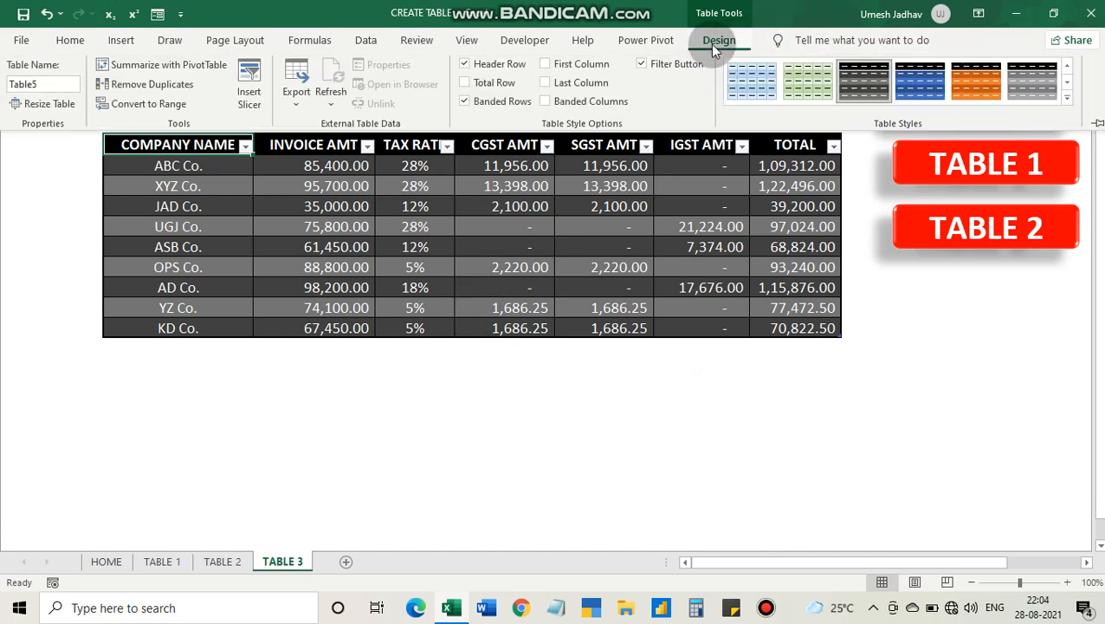
click(1067, 97)
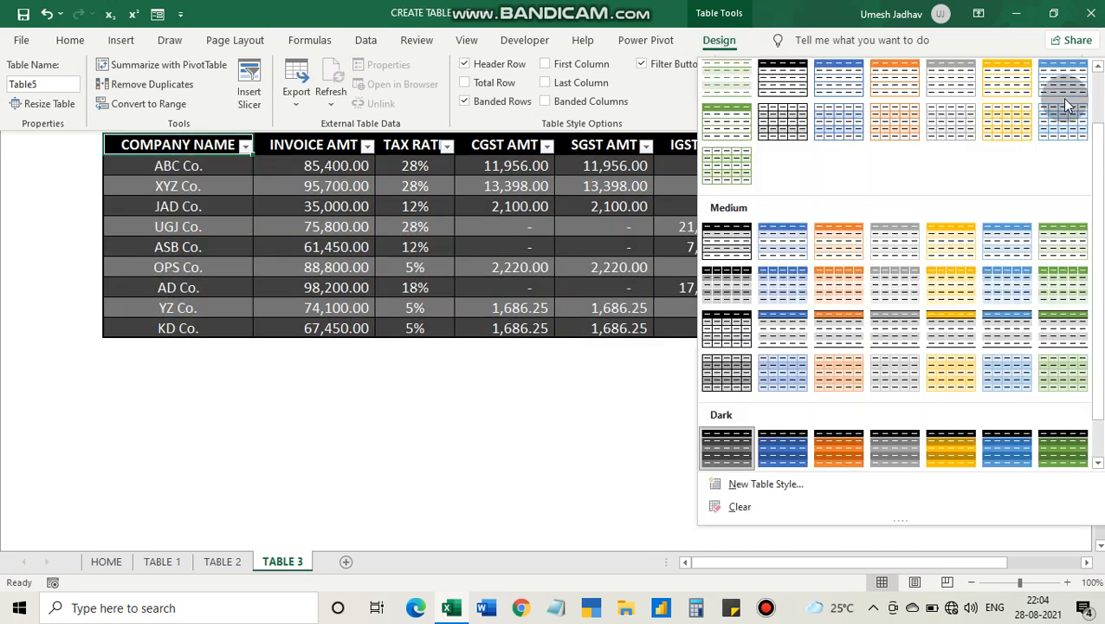
click(881, 84)
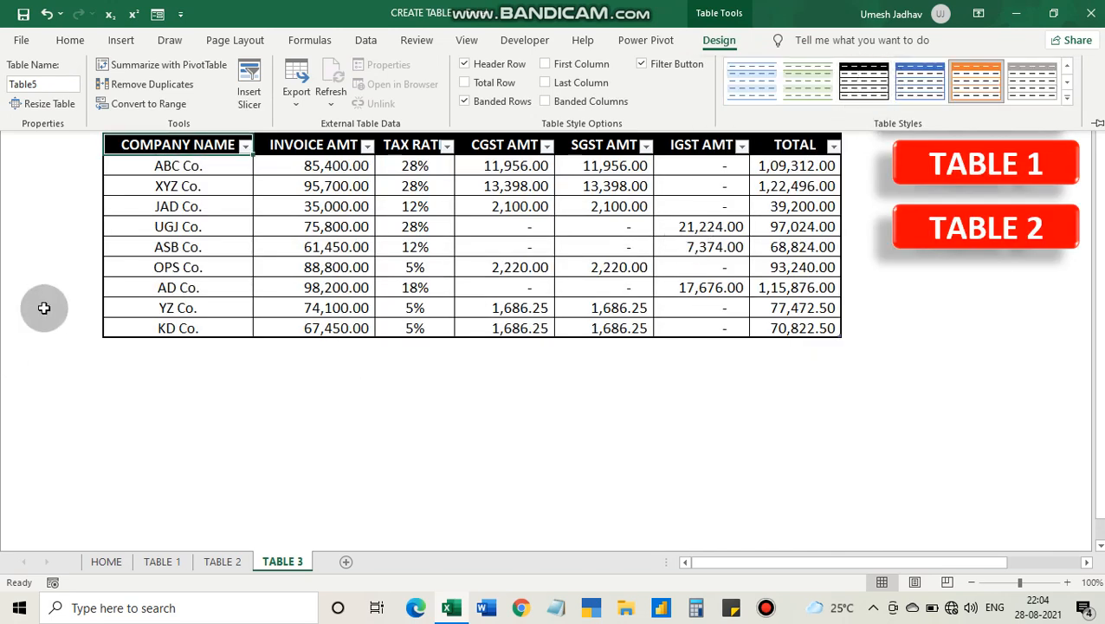
click(731, 390)
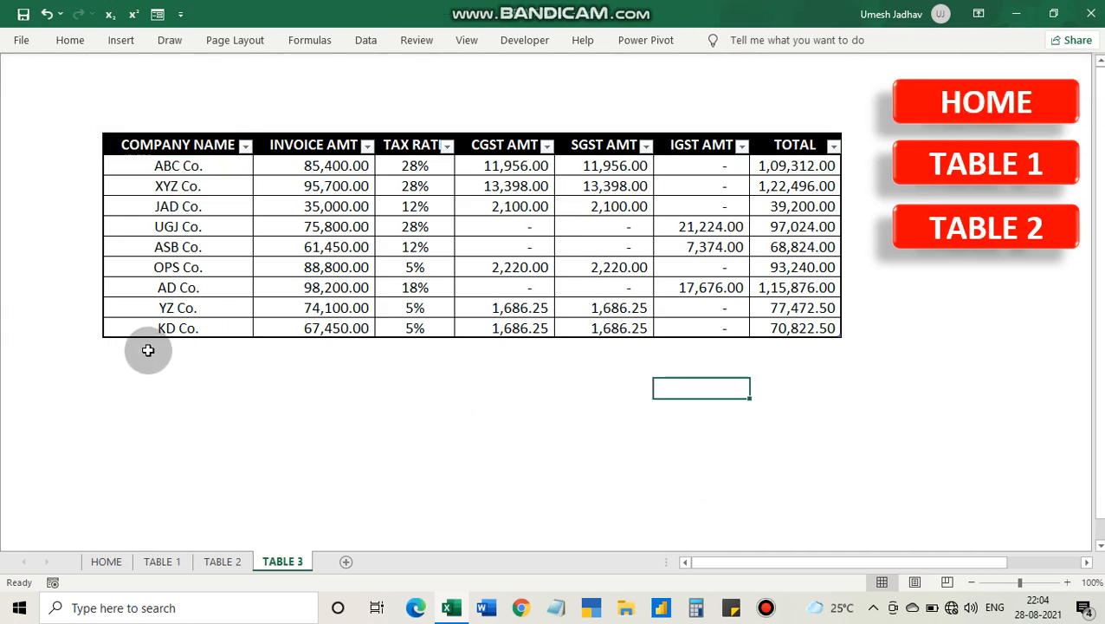
Look at the total row on the TABLE 1 sheet and add a total row to the TABLE 3 table.
click(932, 169)
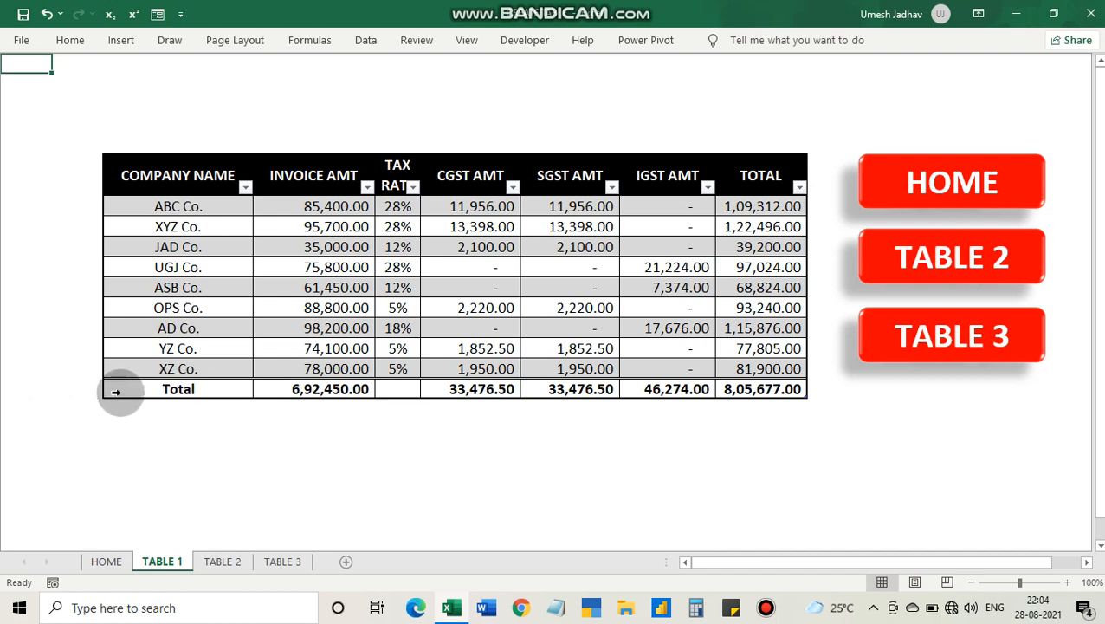
click(909, 351)
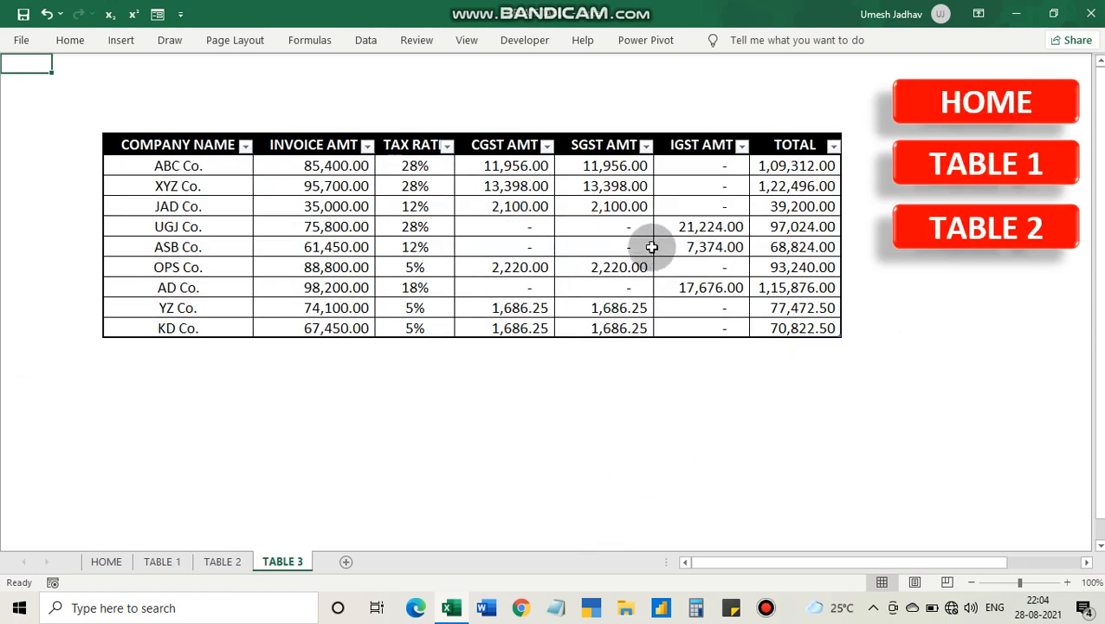
click(562, 173)
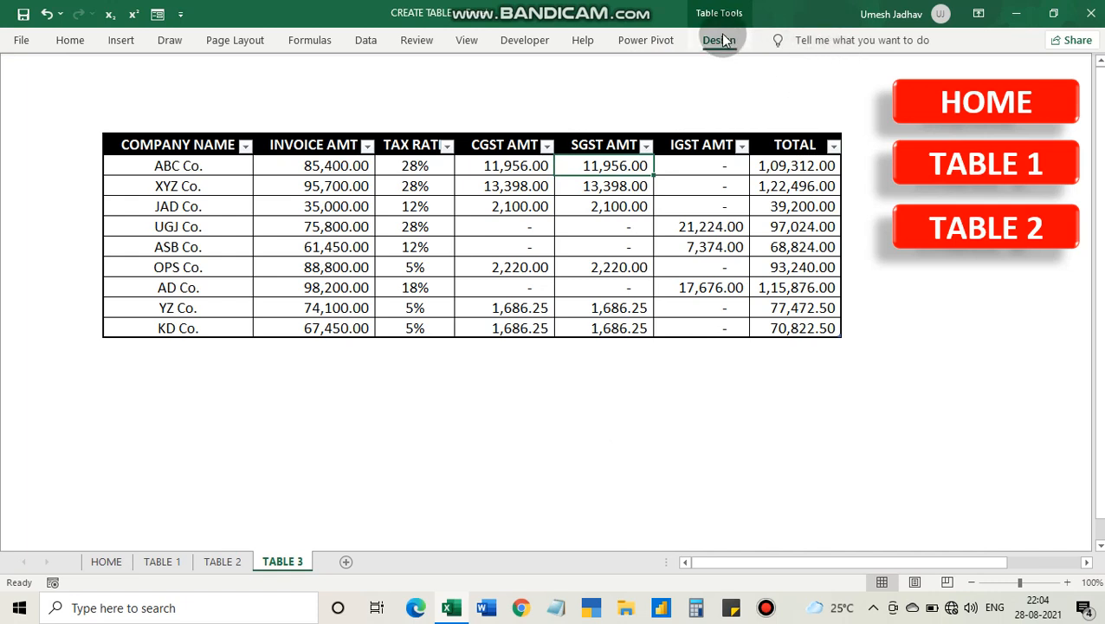
click(722, 40)
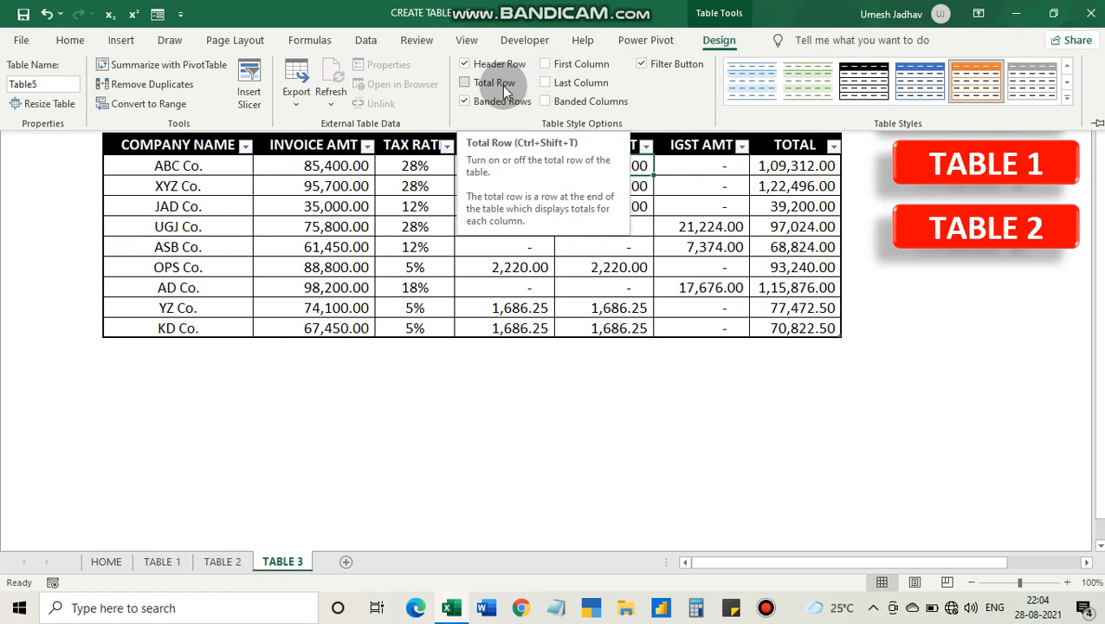
click(502, 85)
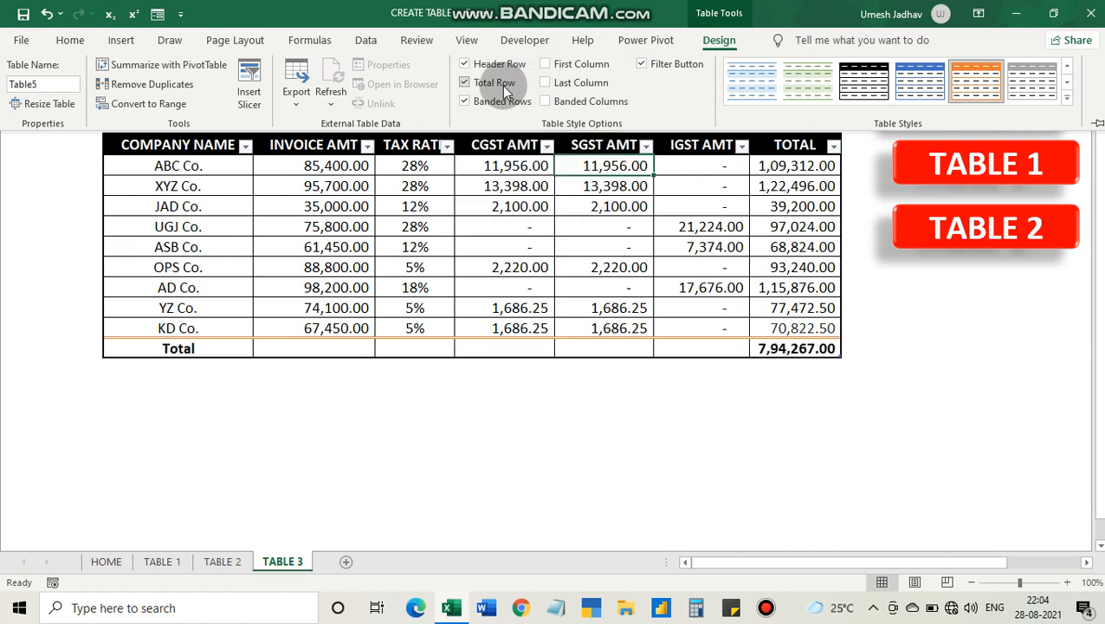
click(211, 346)
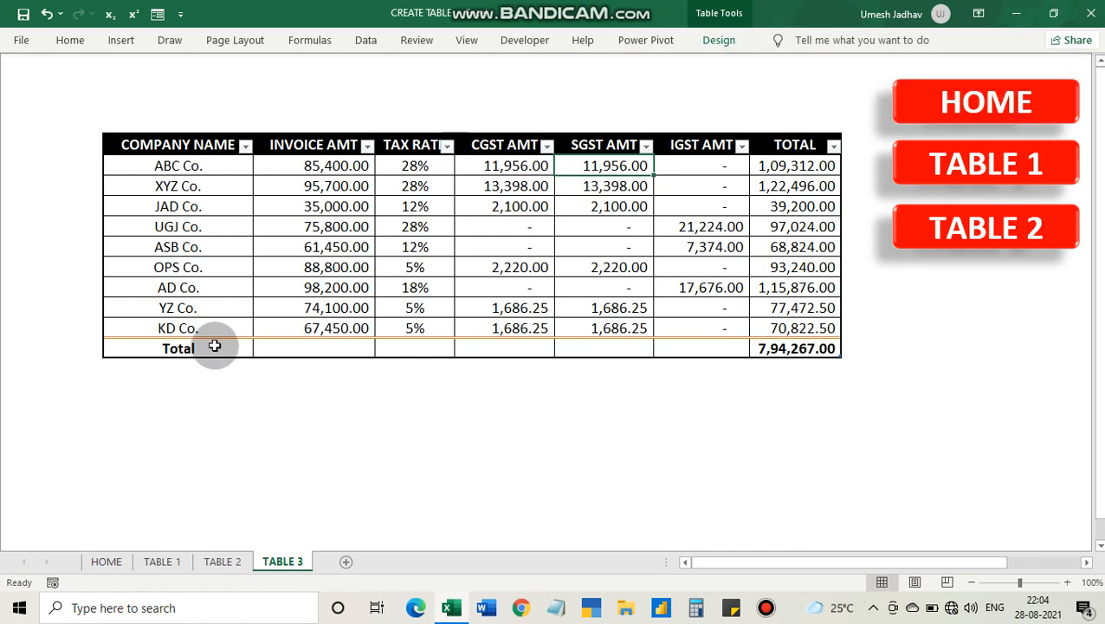
click(779, 348)
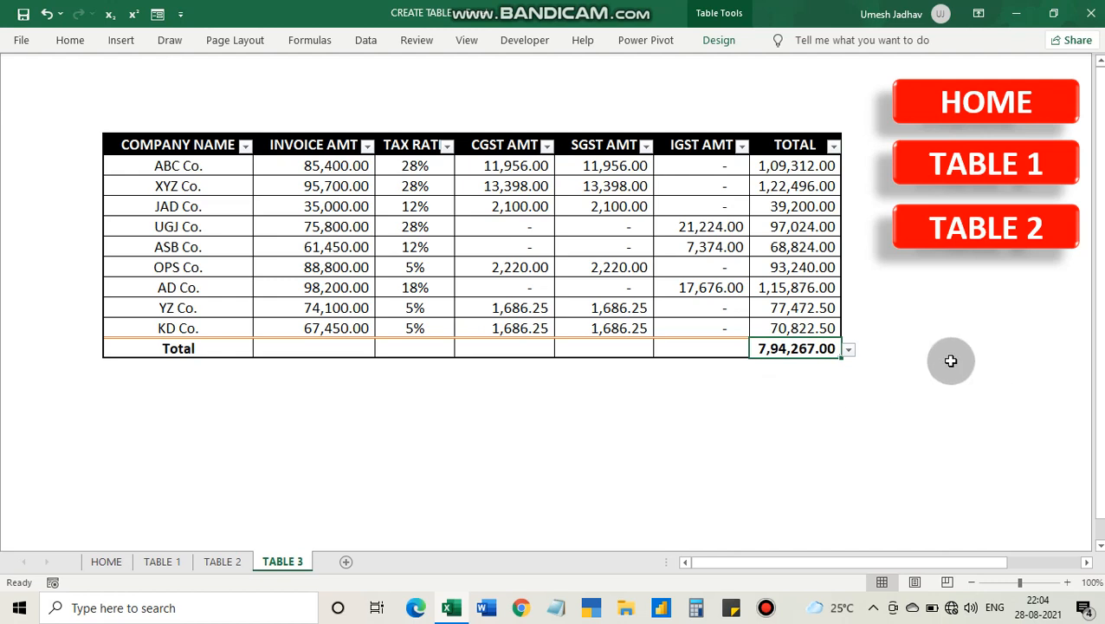
Set the total row cells of the INVOICE AMT and CGST AMT columns to Sum.
click(314, 350)
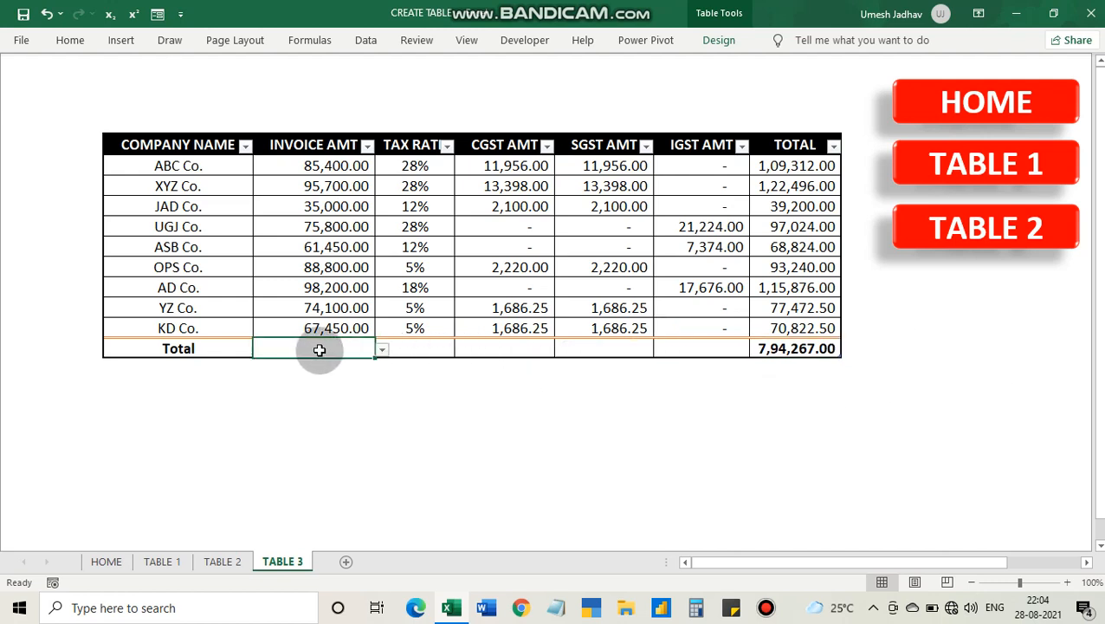
click(381, 349)
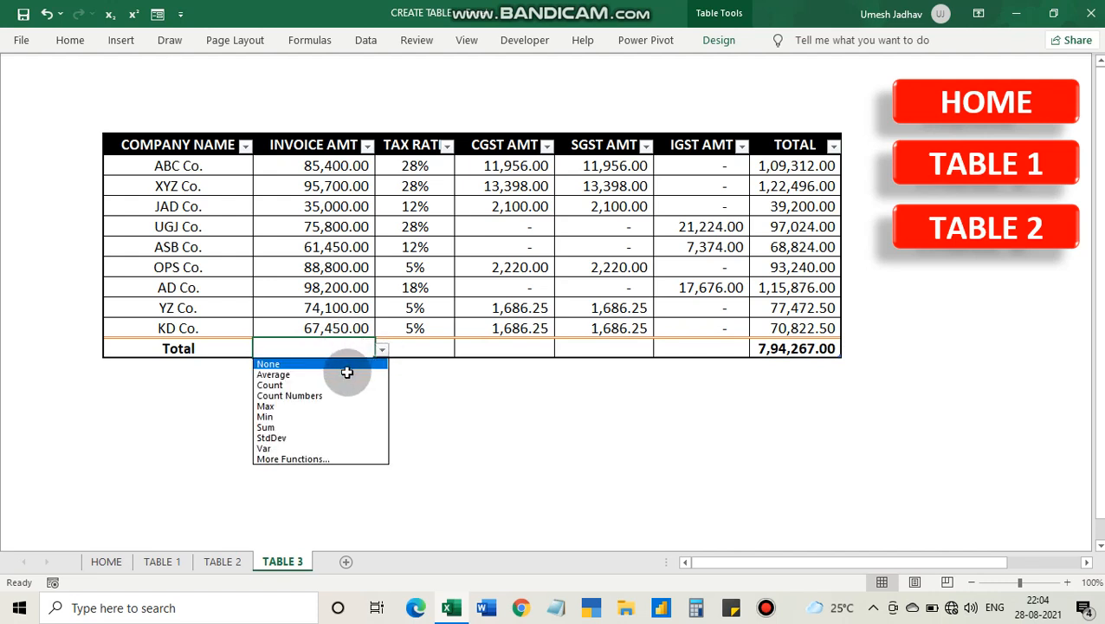
click(294, 427)
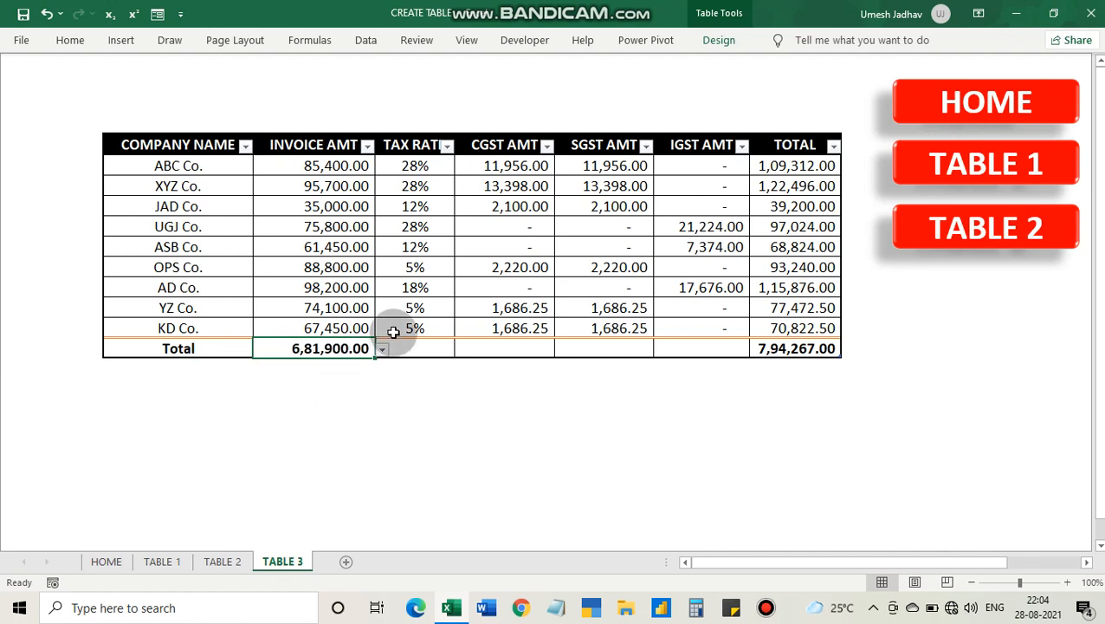
click(532, 349)
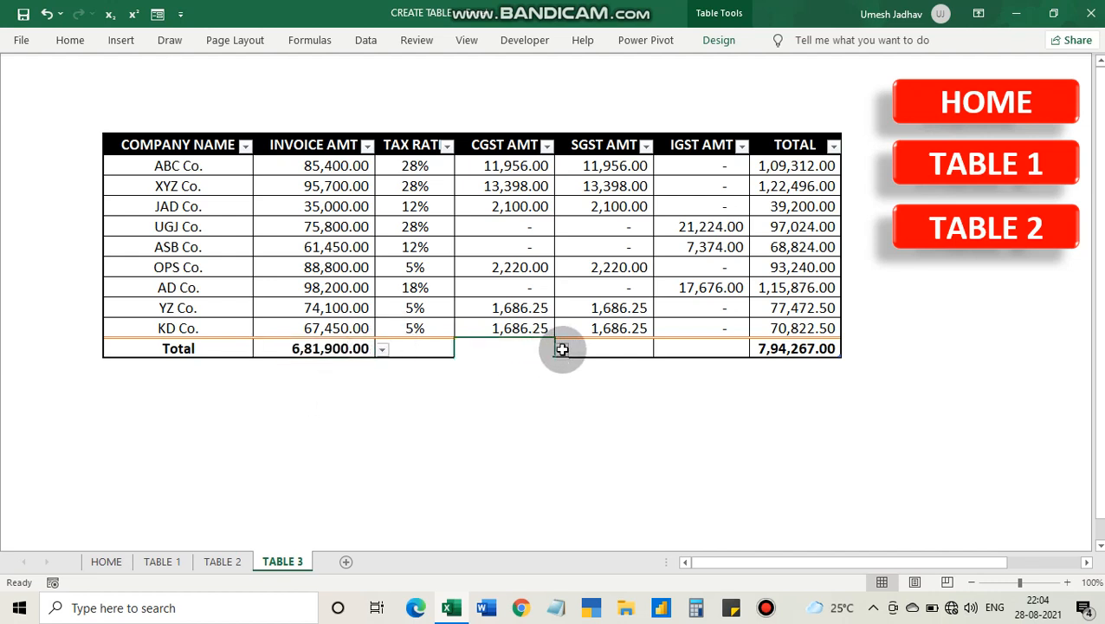
click(562, 349)
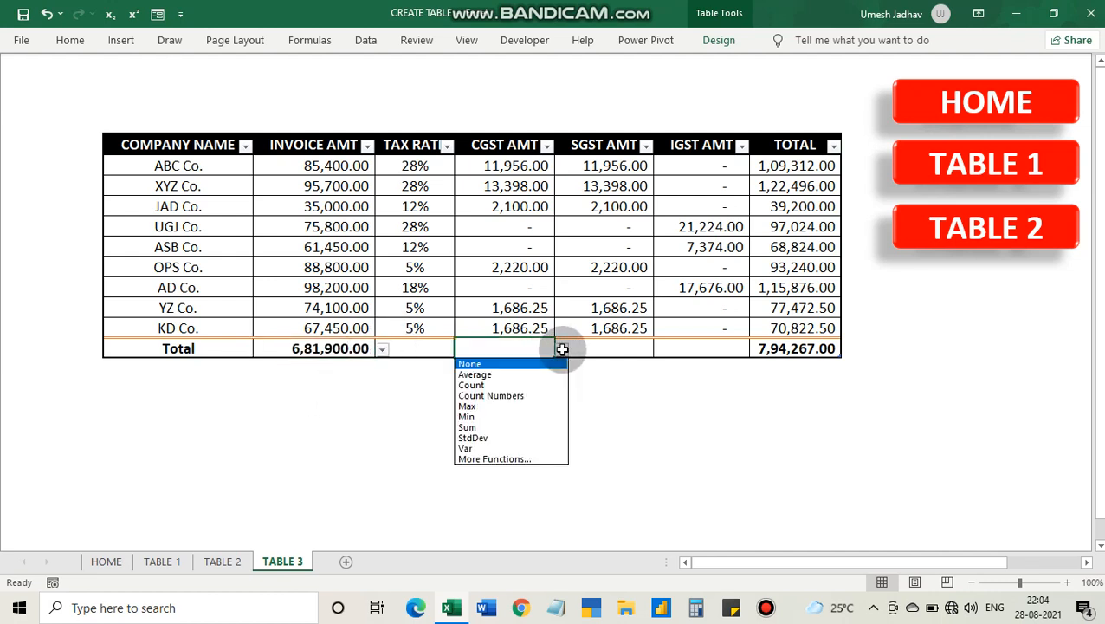
click(491, 426)
Set the total row cells of the SGST AMT and IGST AMT columns to Sum.
click(599, 351)
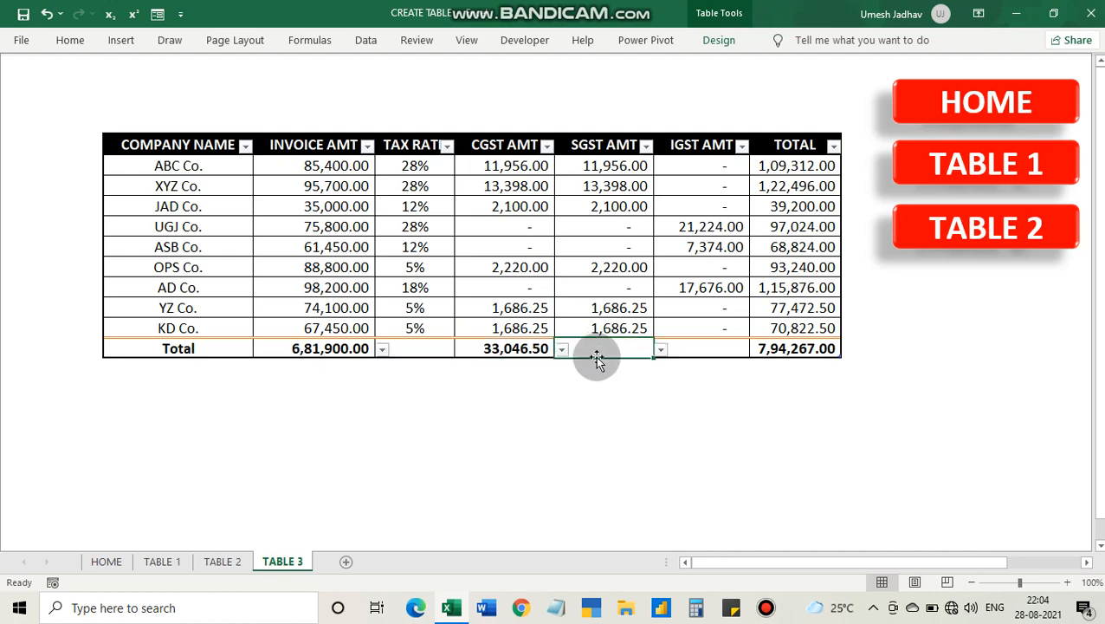
click(658, 350)
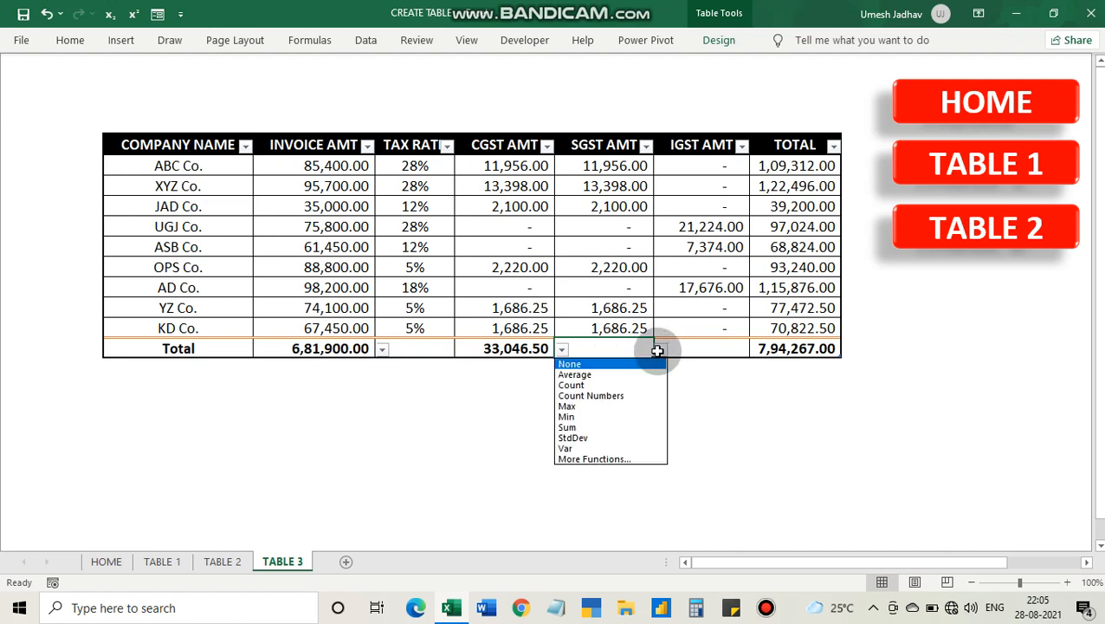
click(575, 427)
click(709, 348)
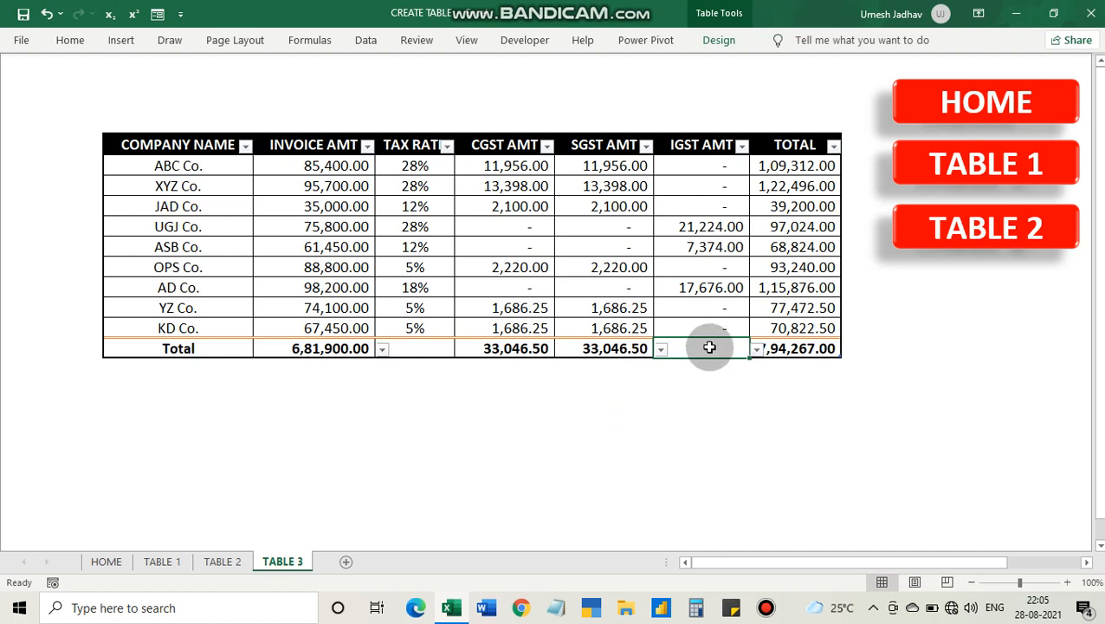
click(756, 349)
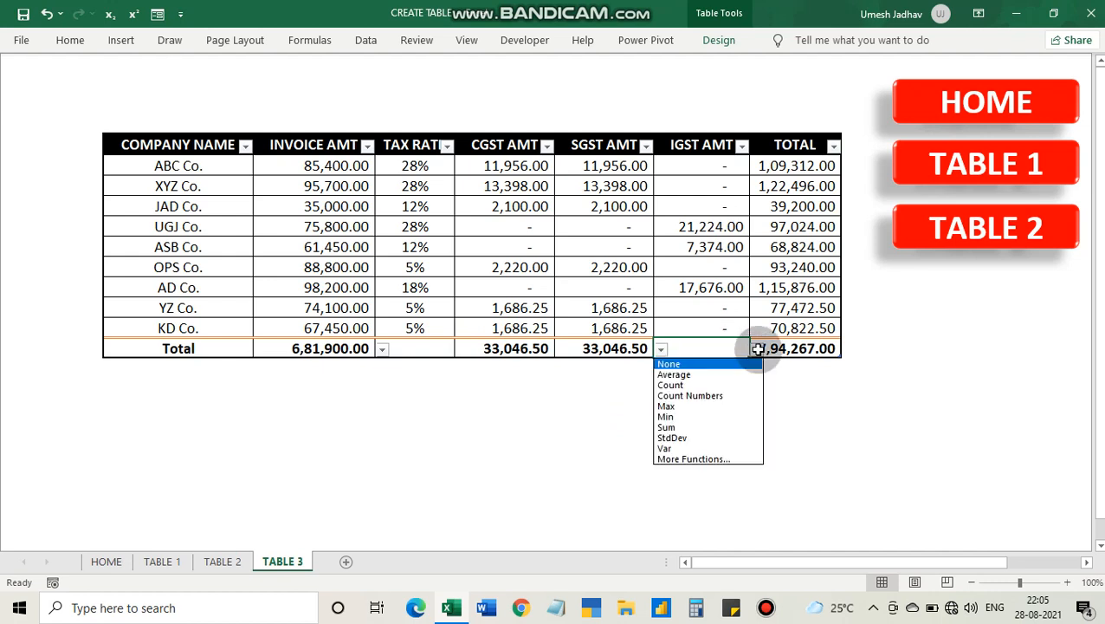
click(684, 427)
Leave the finished TABLE 3 table and return to the HOME sheet.
key(ctrl+a)
click(639, 414)
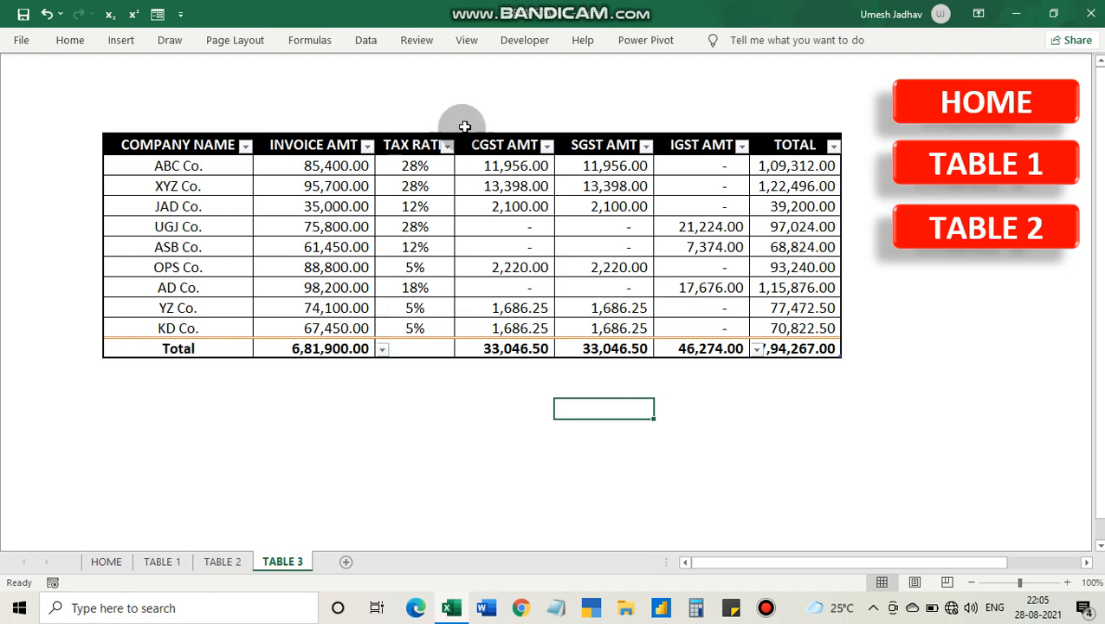
click(950, 103)
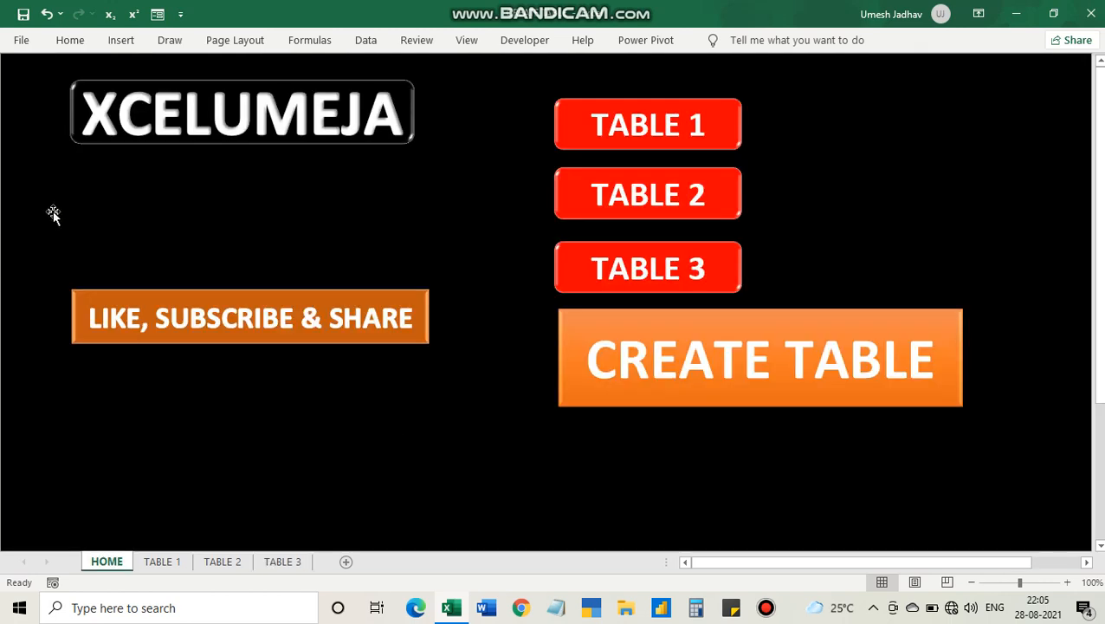